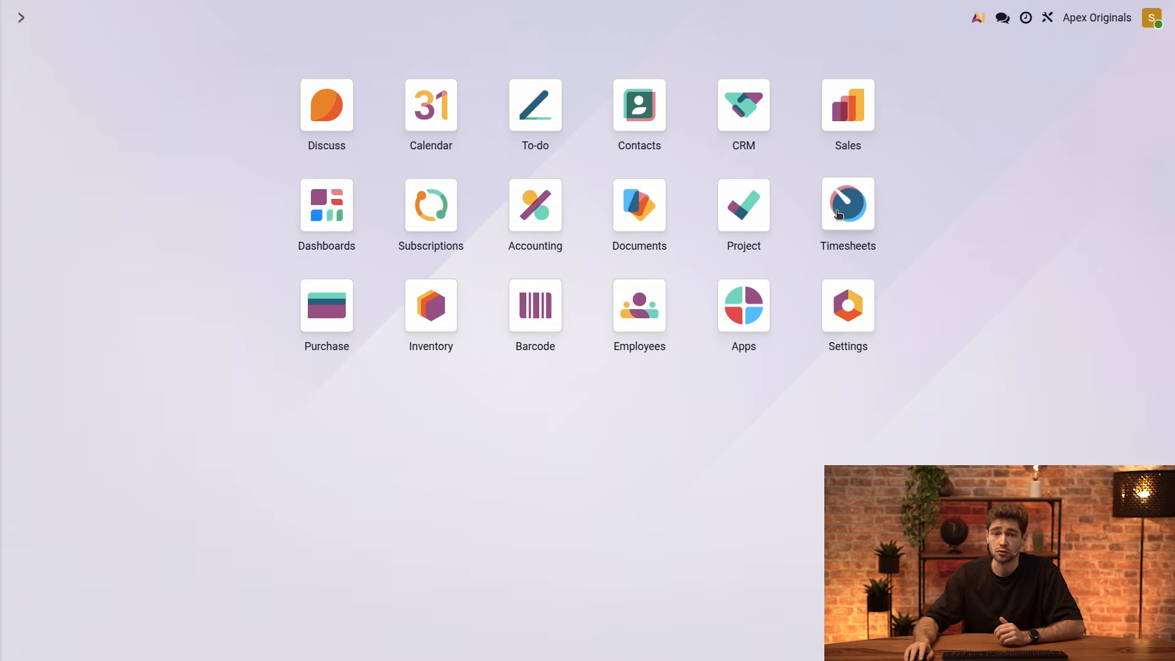
Open the product catalogue of the Sales app
left_click(863, 114)
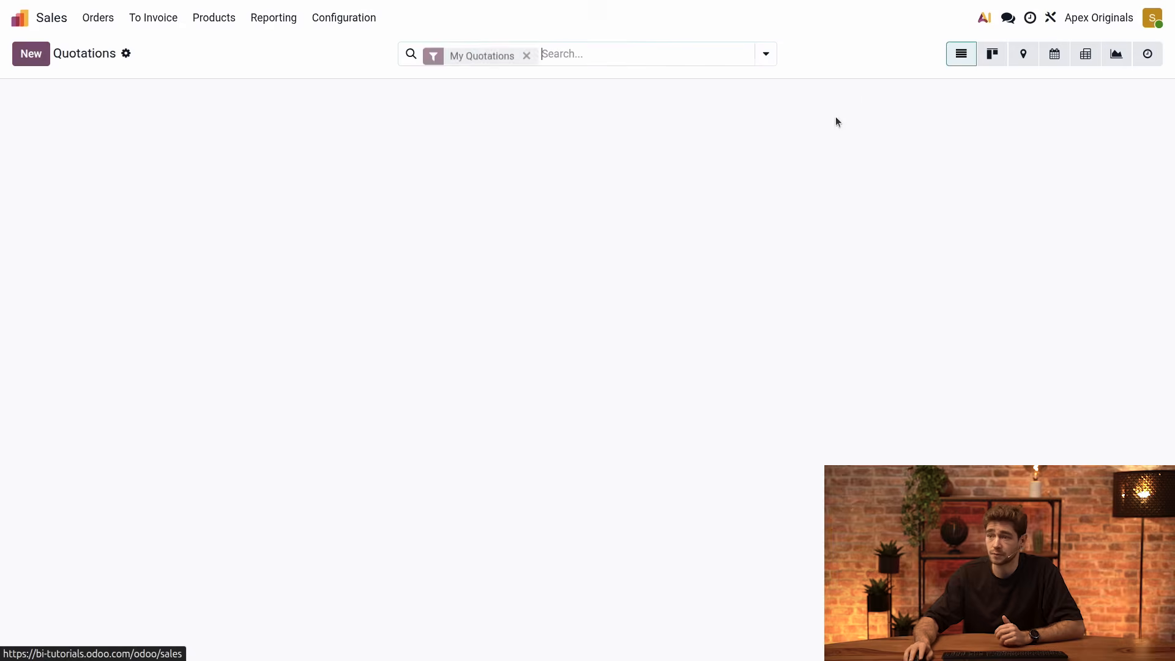
left_click(206, 19)
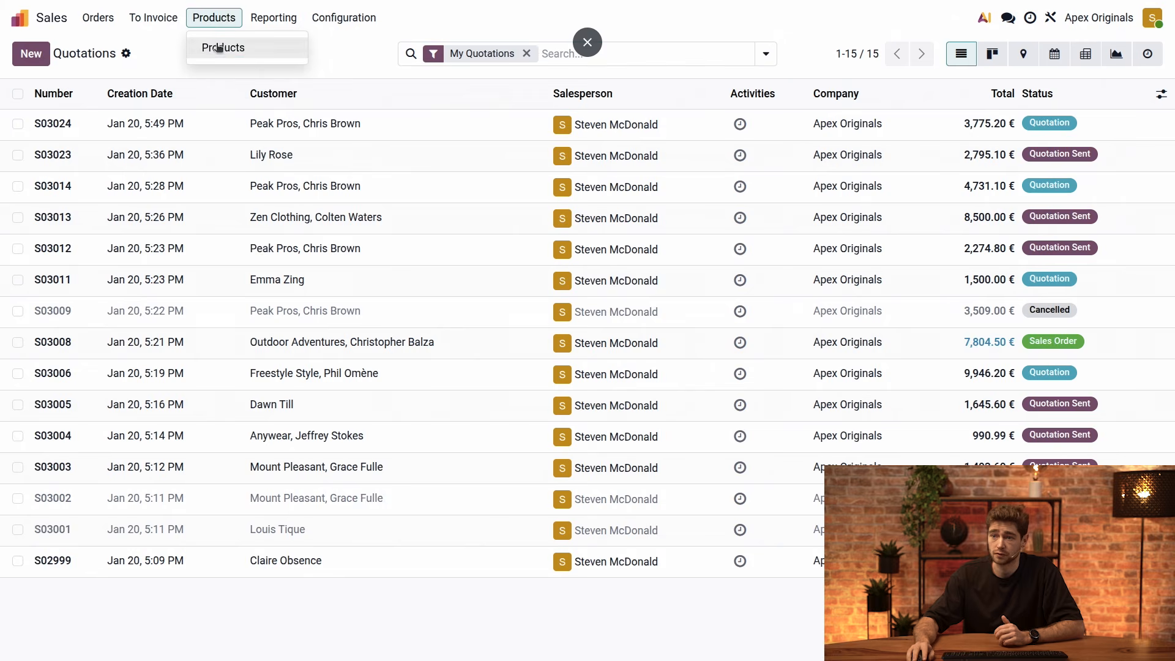
left_click(211, 48)
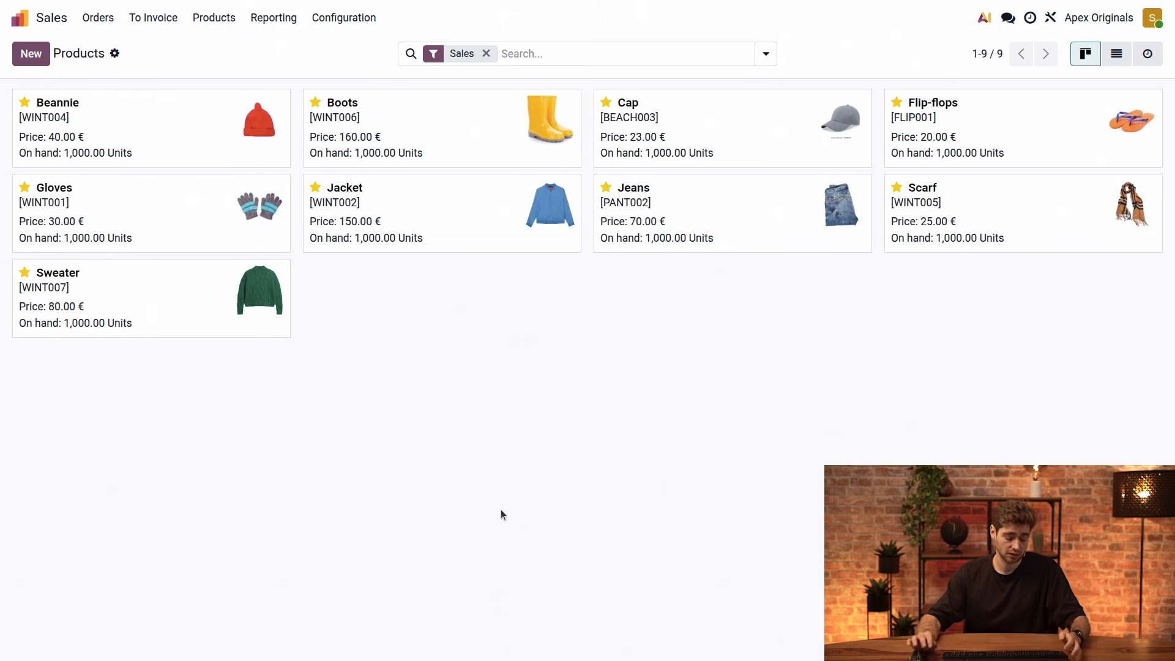
Activate debug mode without assets and look through the developer tools for the products view
key("ctrl+k")
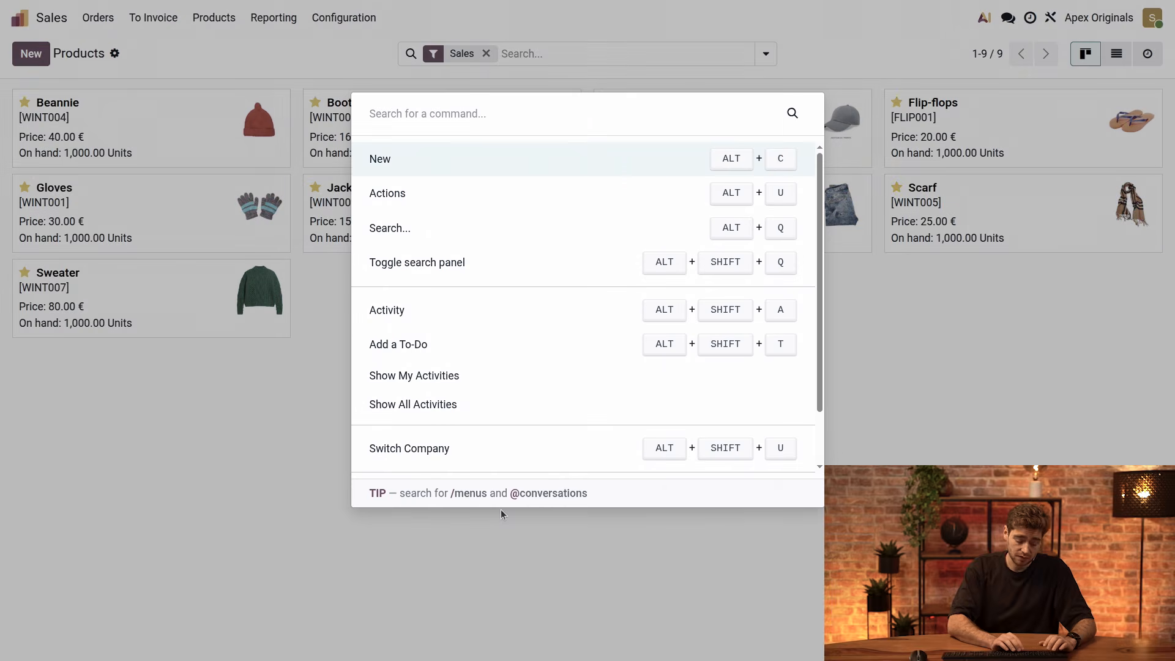
type("debug")
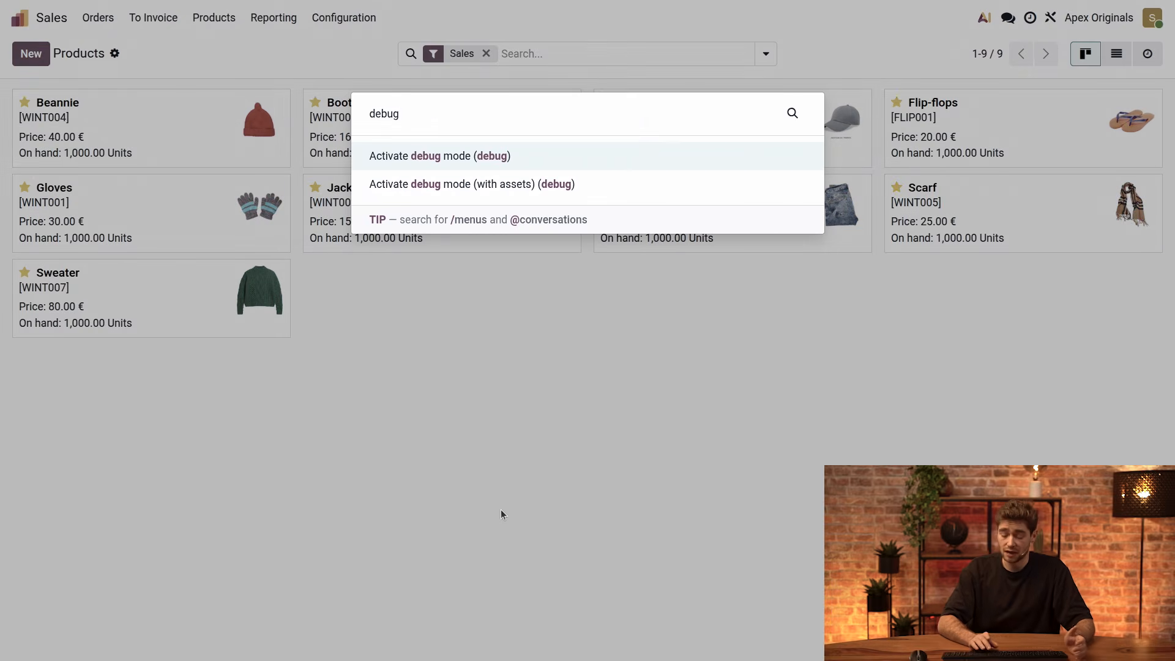
key("Return")
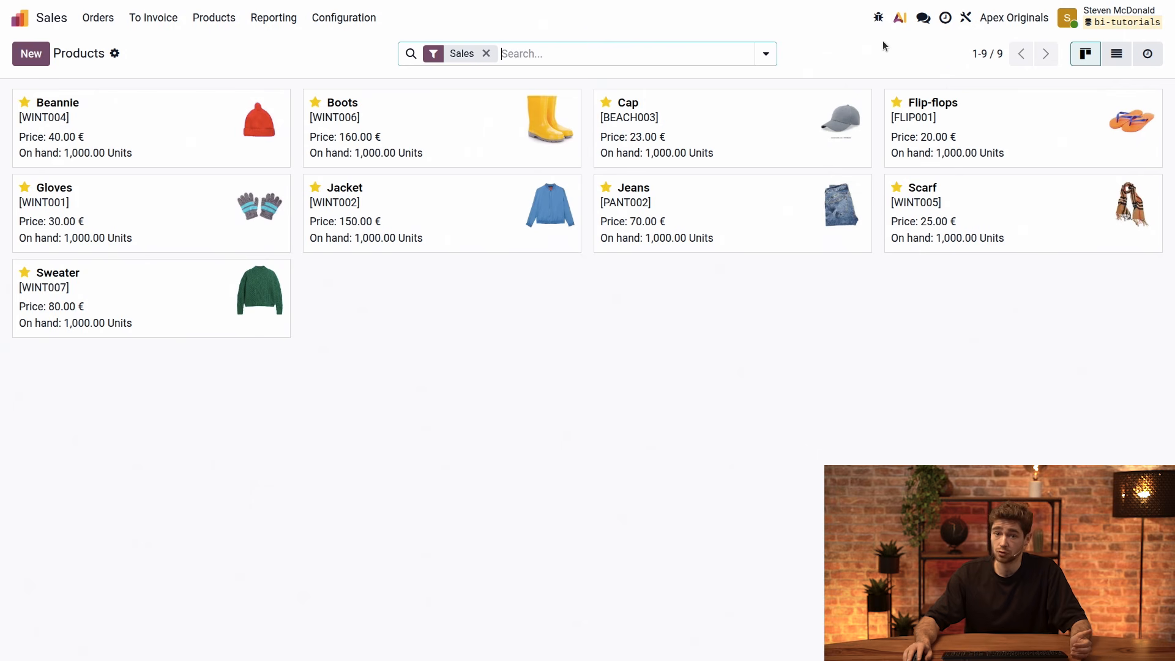
left_click(878, 17)
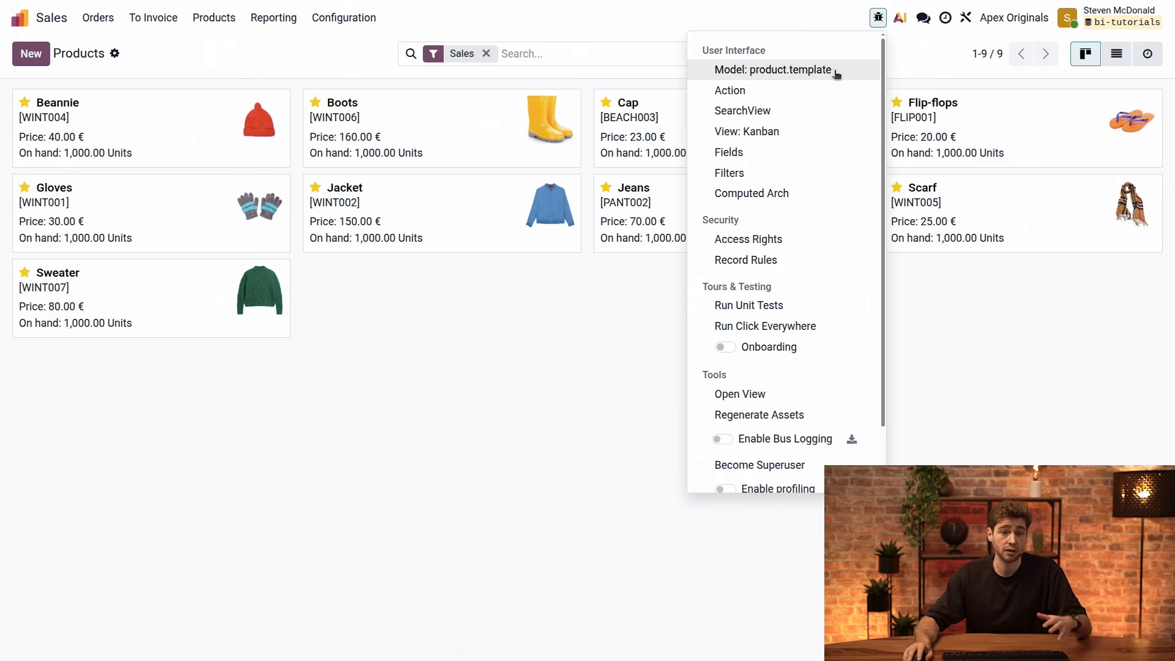
left_click(539, 473)
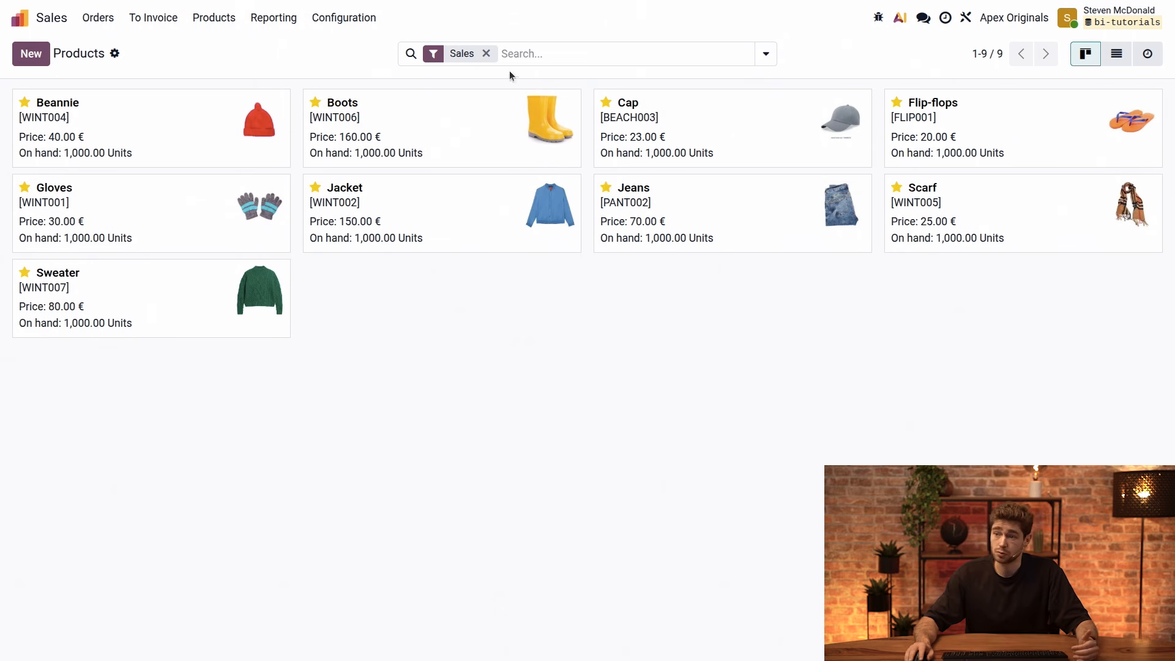
Open the Boots product and set its invoicing policy to Ordered quantities
left_click(435, 121)
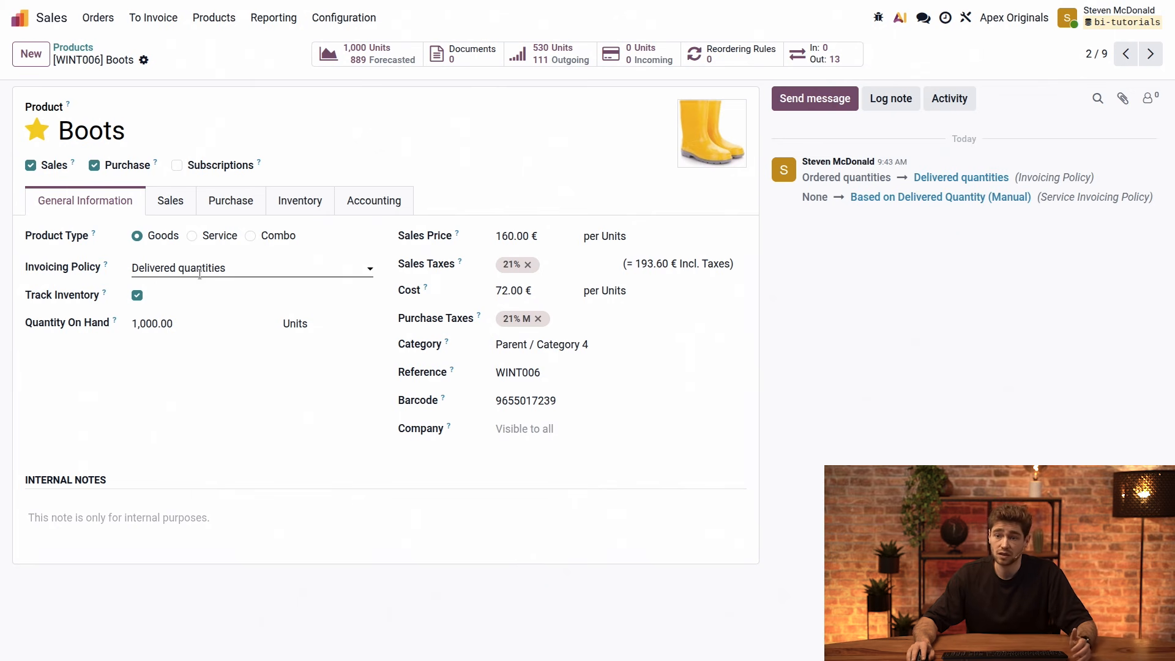
left_click(248, 271)
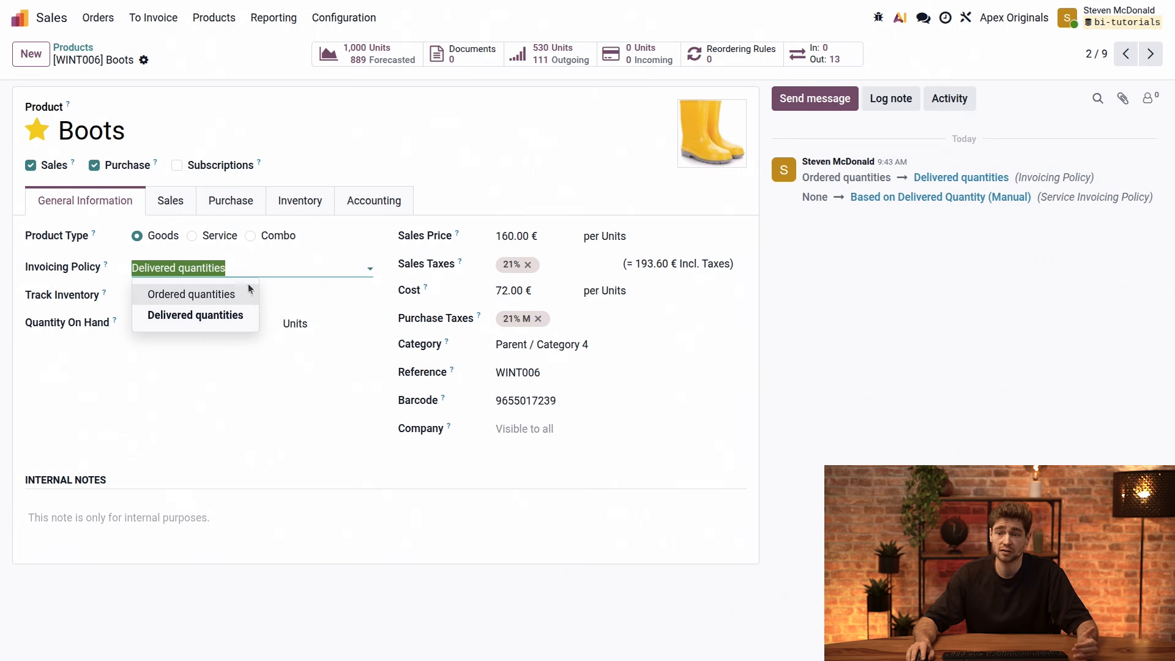
left_click(245, 296)
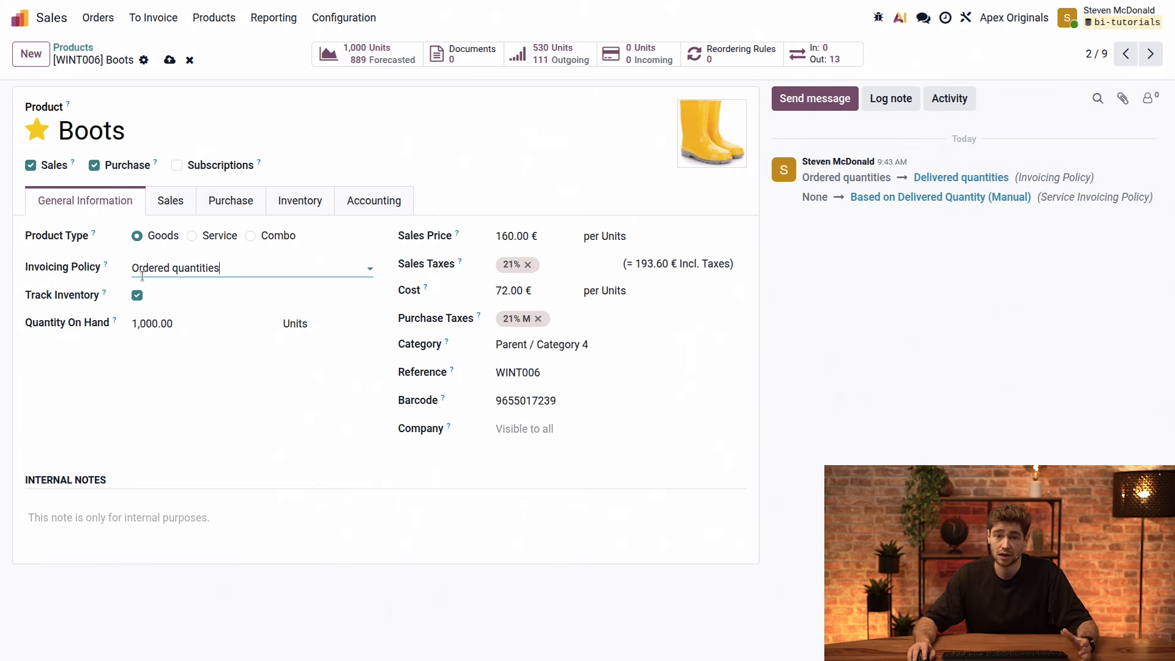
Inspect the technical details of the Invoicing Policy, Sales Taxes and Category fields on the Boots product
mouse_move(106, 266)
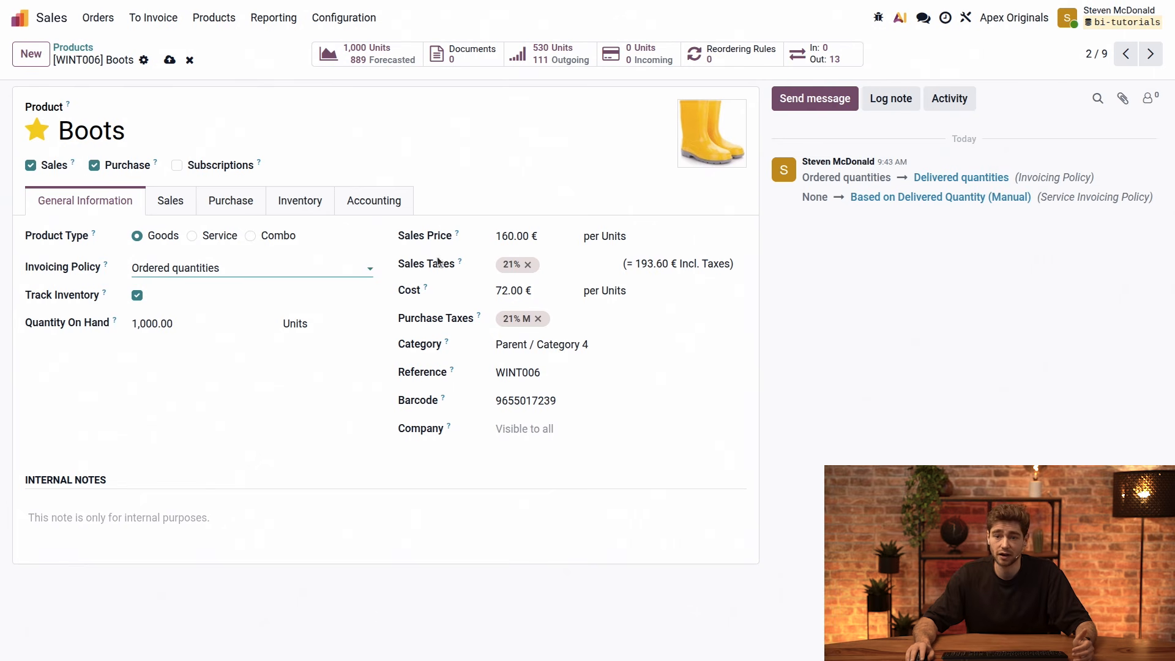
mouse_move(459, 262)
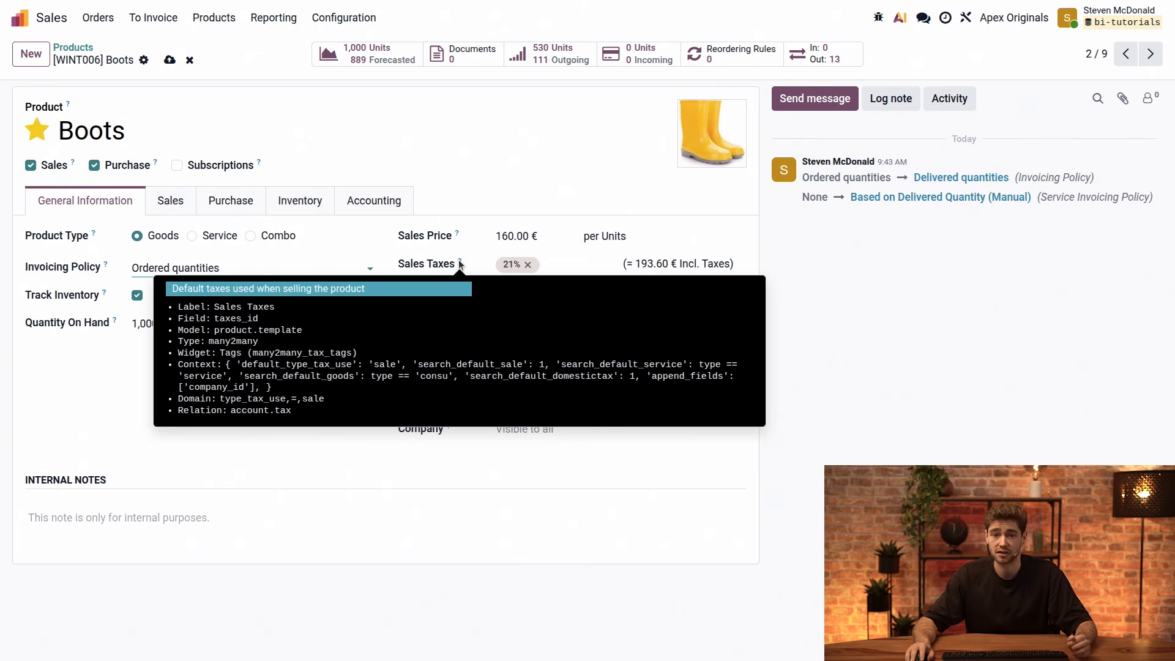
mouse_move(446, 346)
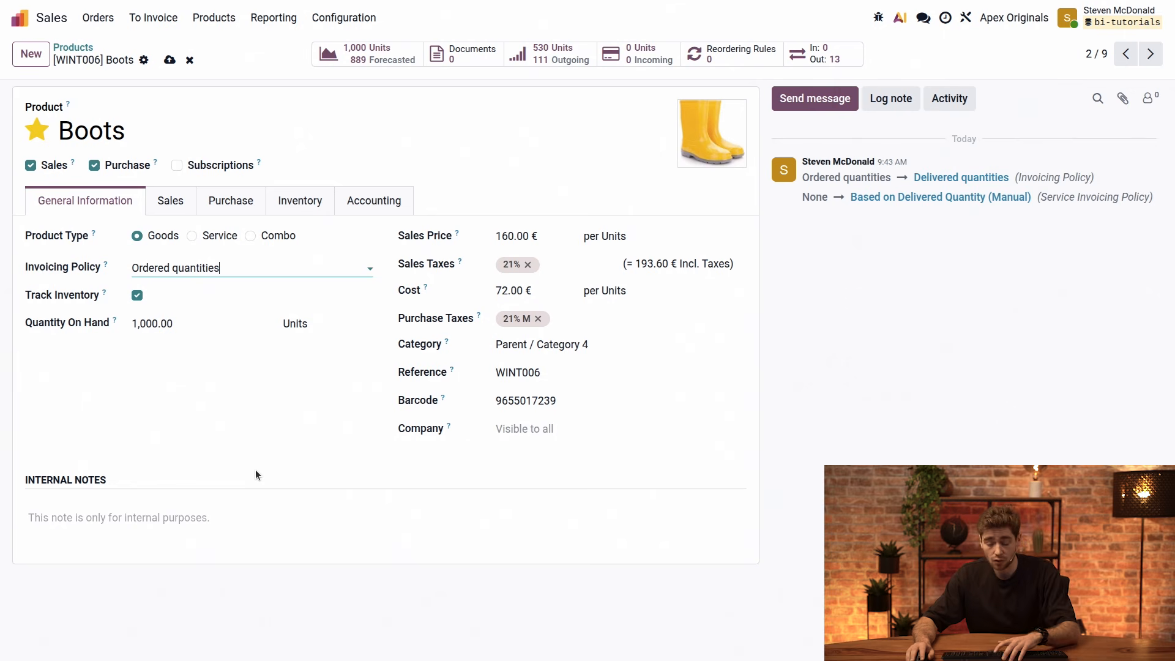
Locate the Boots record's ID in the page address, leaving full screen to see it and restoring full screen
key("F11")
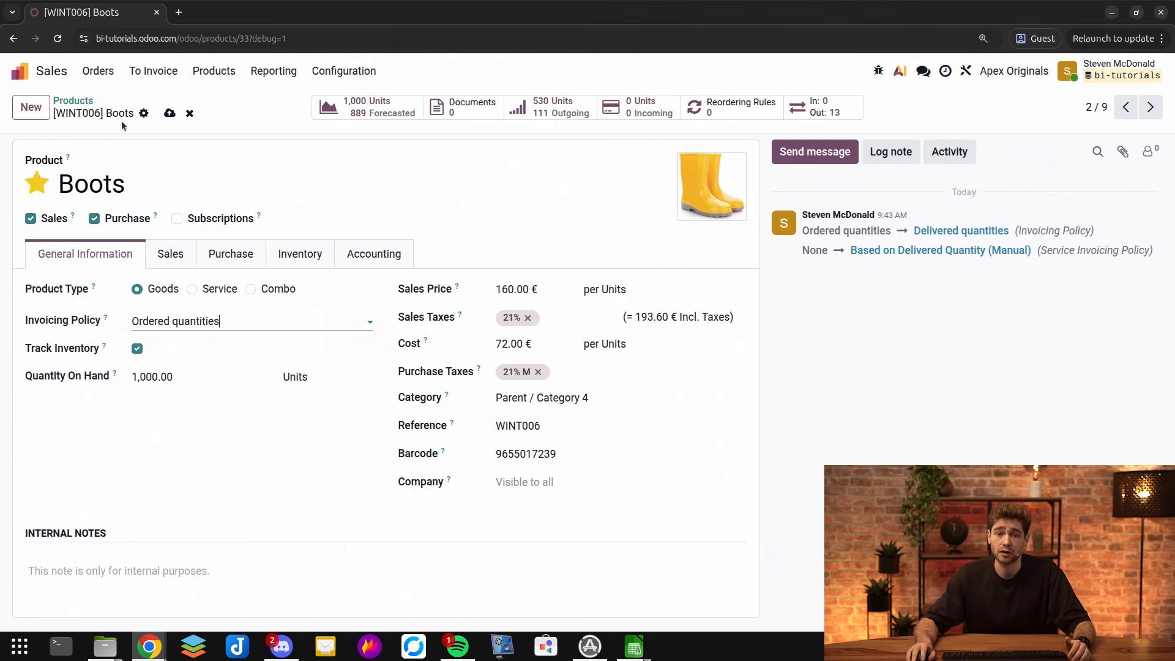
left_click(238, 38)
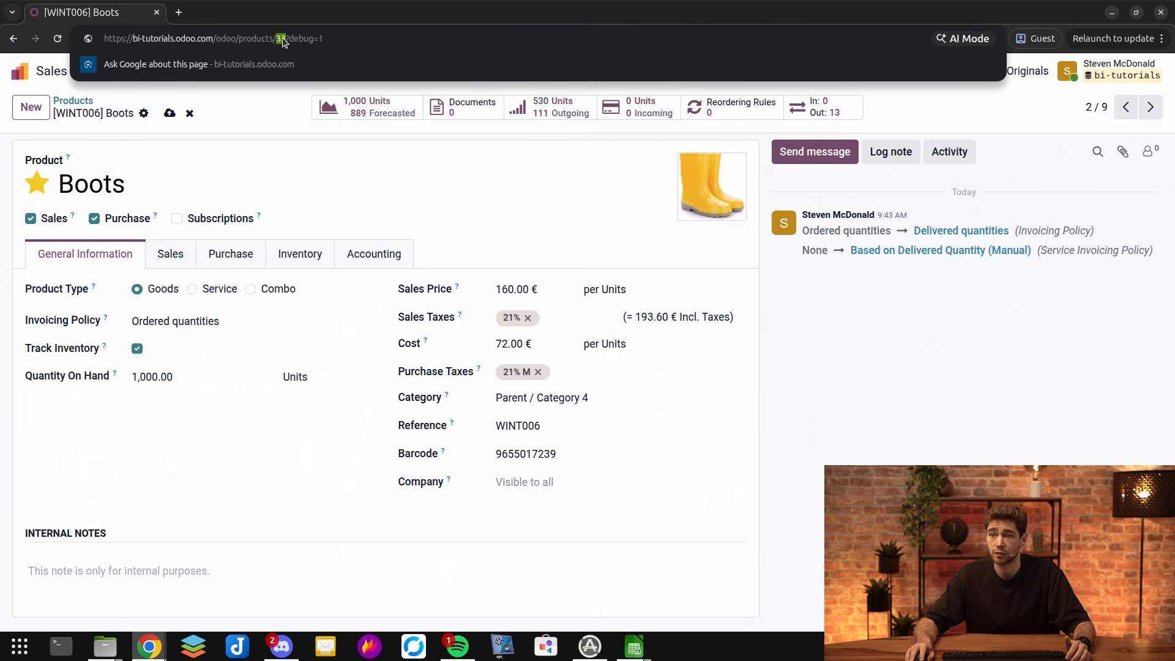
key("F11")
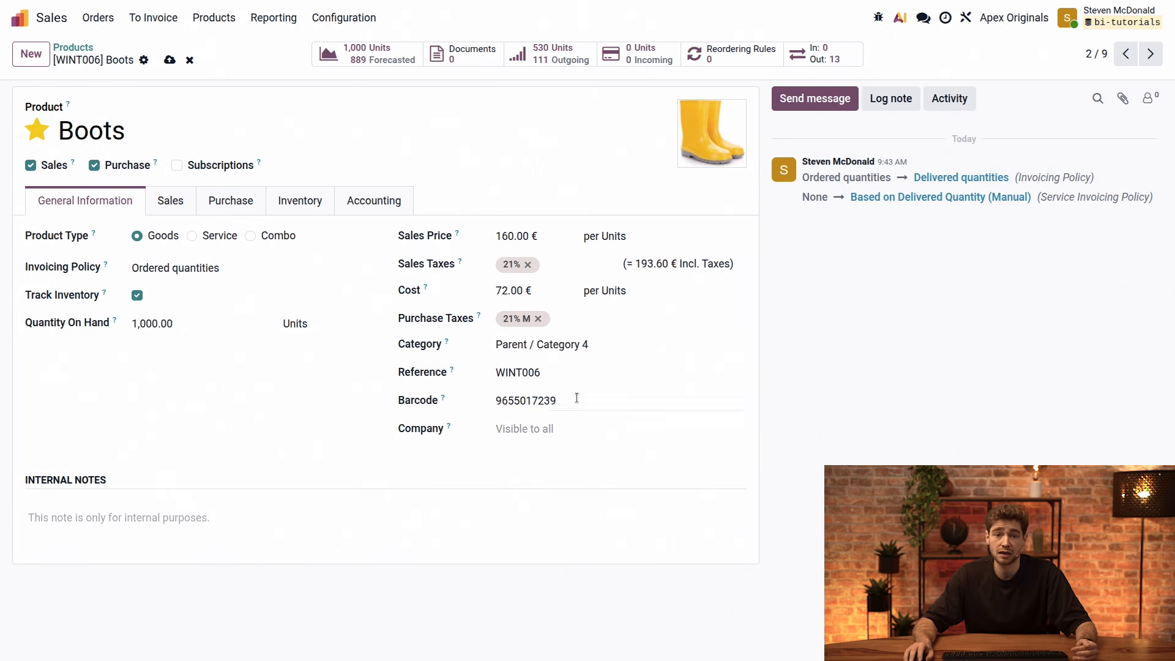
List all fields of the Boots product's model using the developer tools
left_click(878, 17)
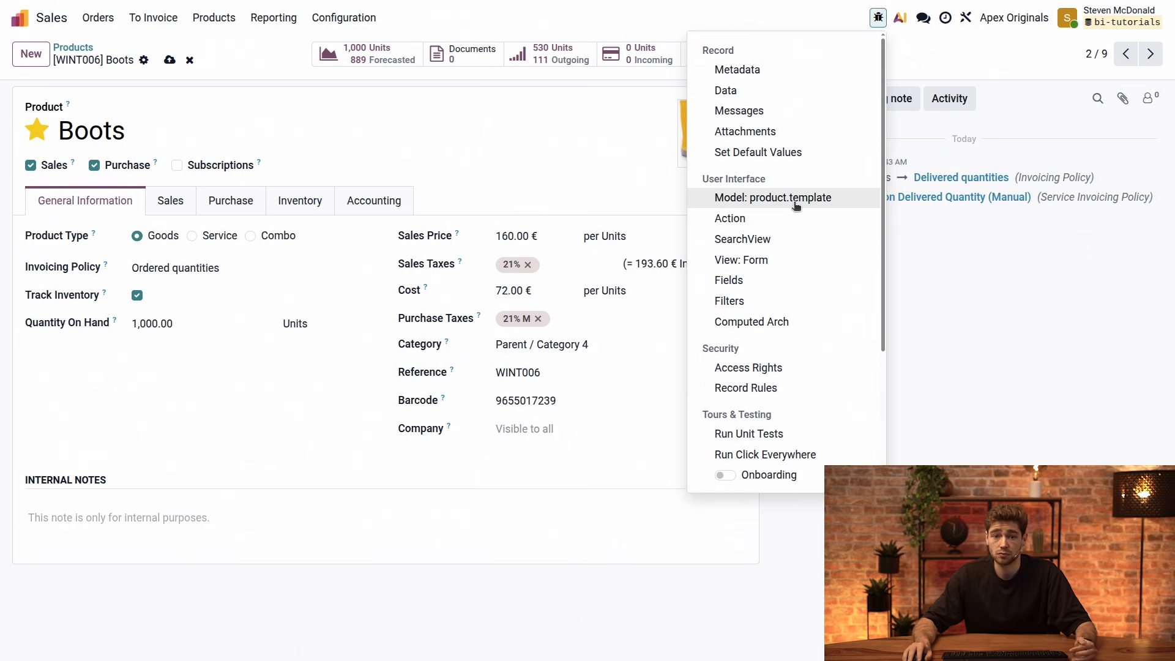
left_click(779, 286)
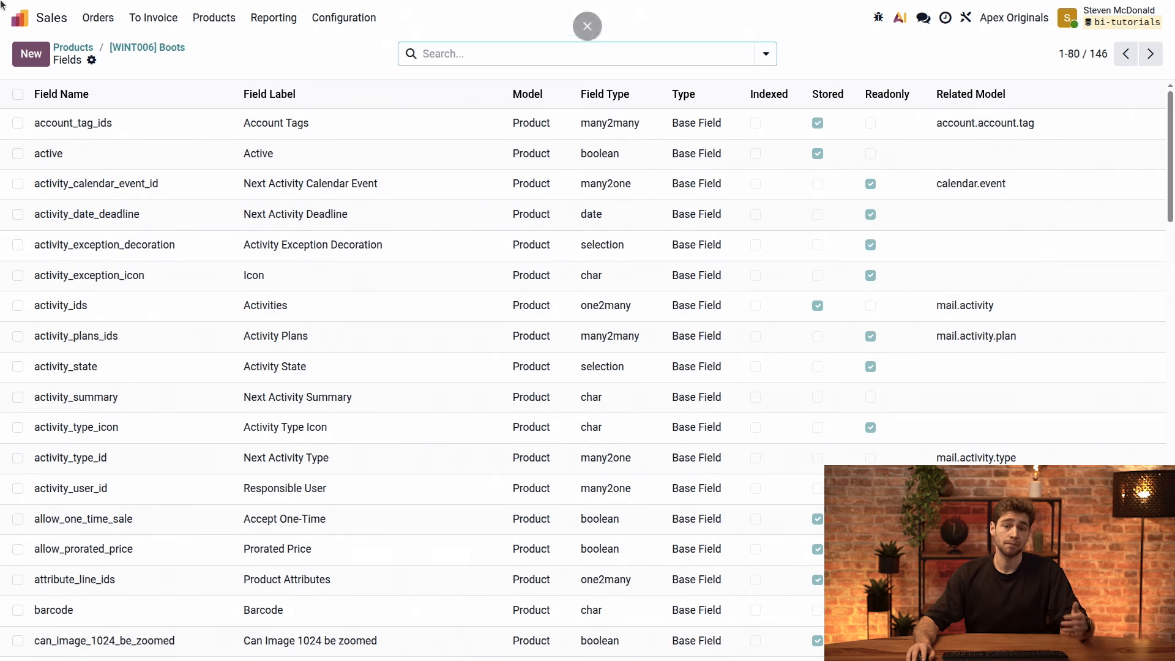
Search for "fields" from the home screen and open the technical Fields list covering all models
left_click(20, 17)
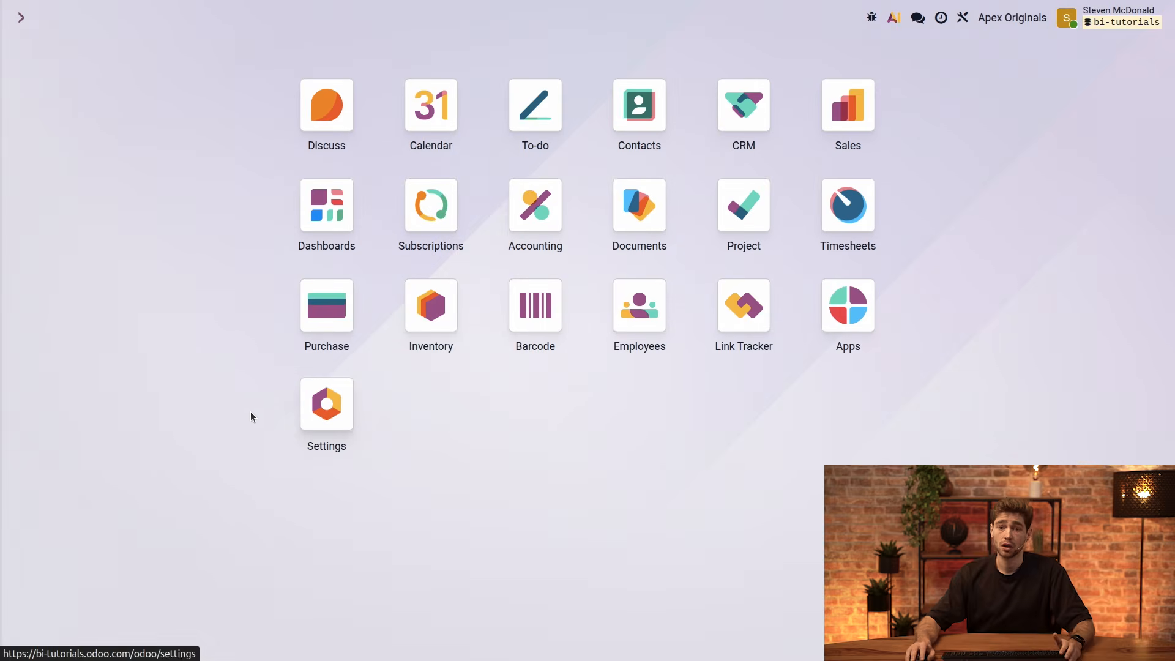
type("/")
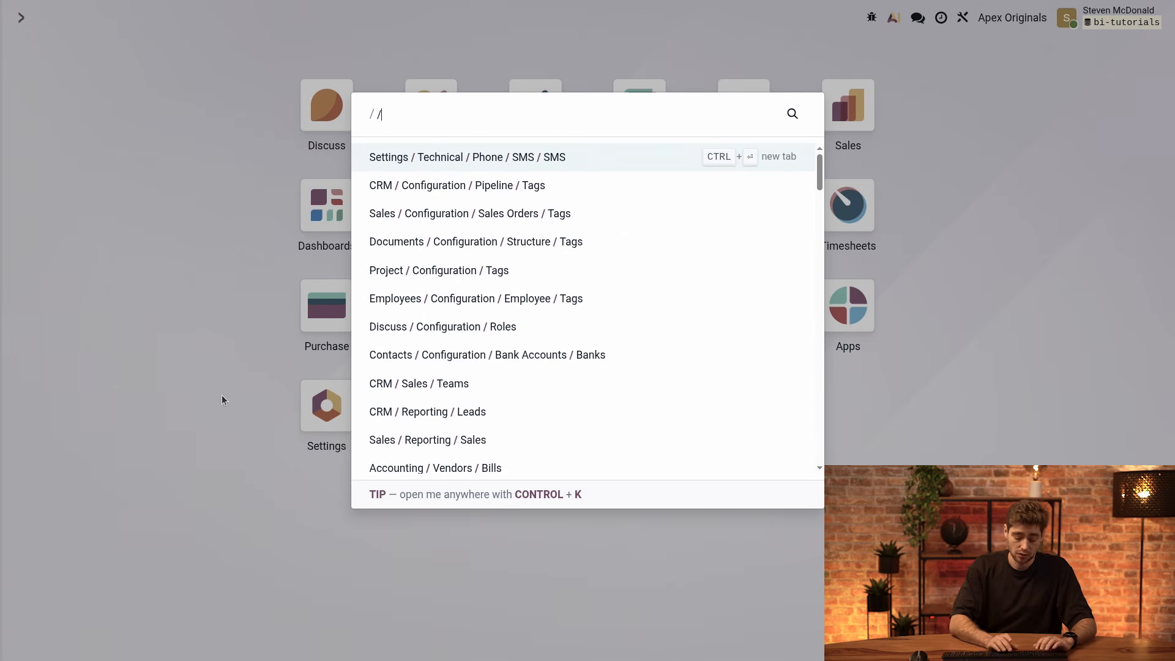
type(" fields")
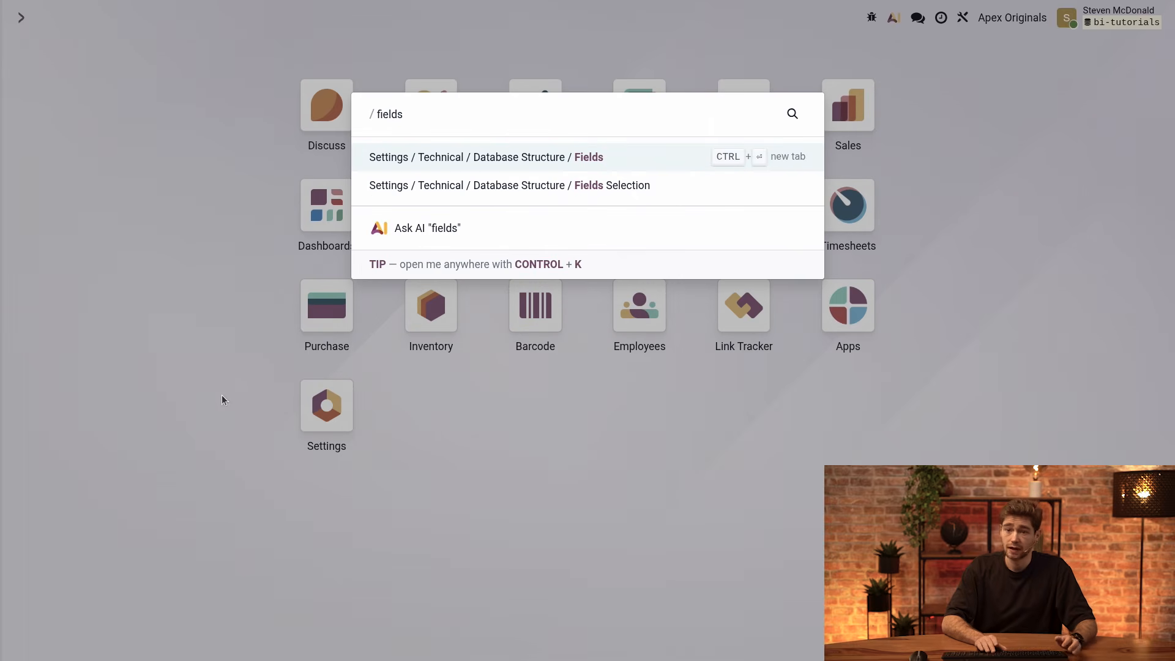
key("Return")
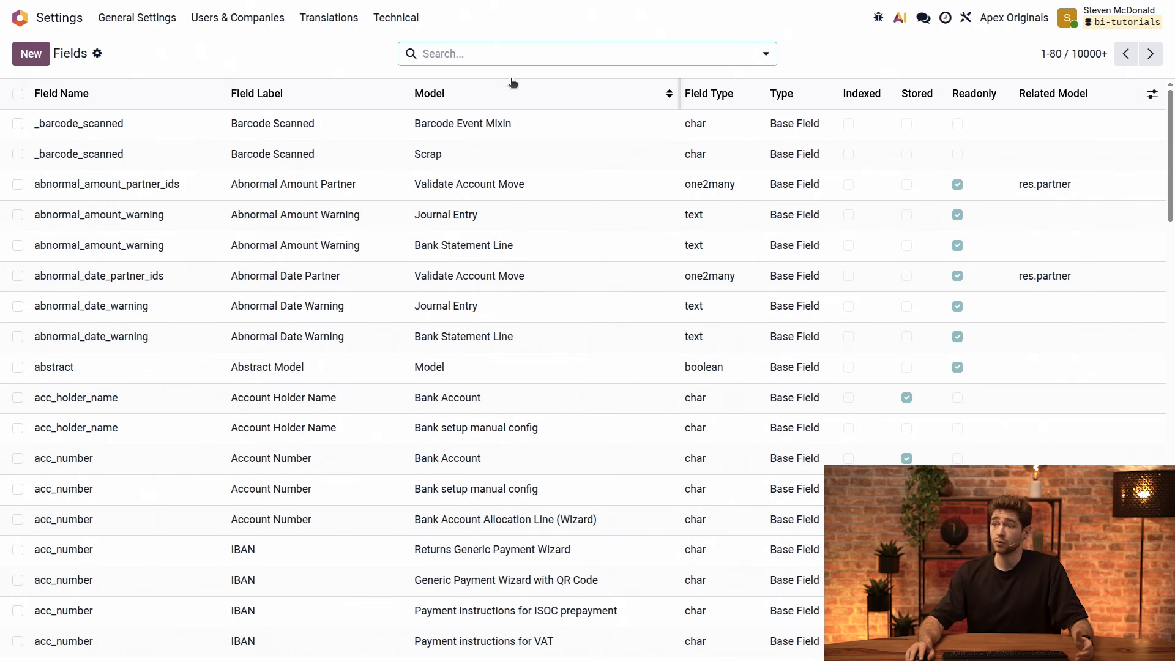
Group the database fields by Model and expand the Account group
left_click(542, 53)
left_click(522, 124)
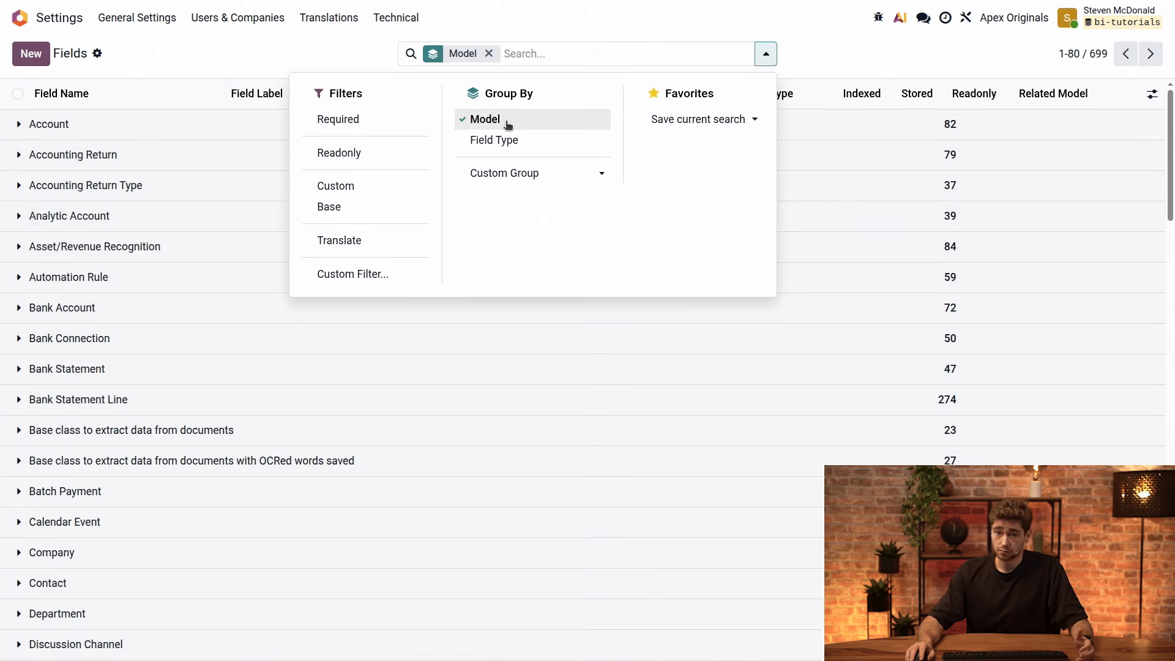
left_click(205, 47)
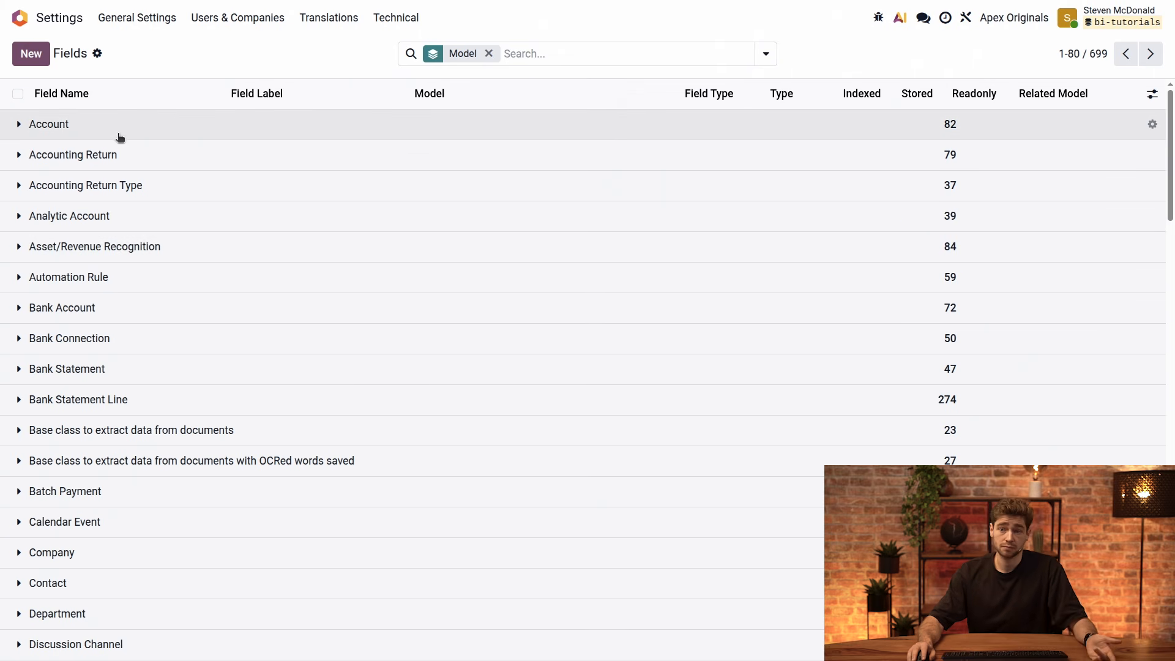
left_click(115, 130)
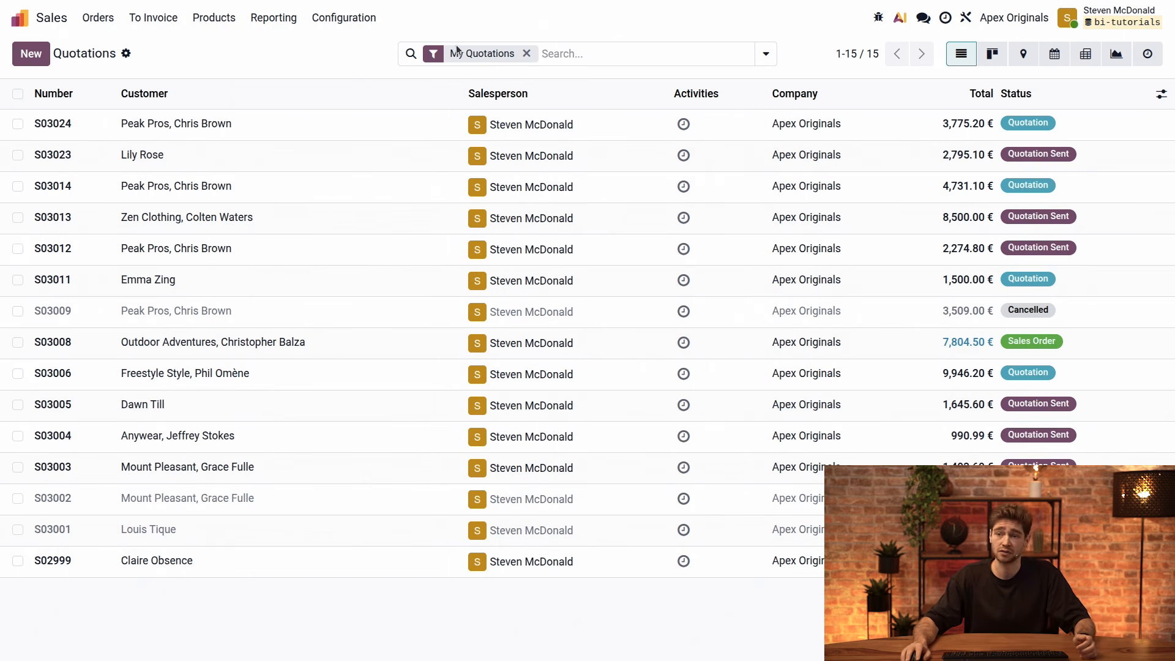
Remove the My Quotations filter, then add the Creation Date column and hide the Activities column in the quotations list
left_click(525, 52)
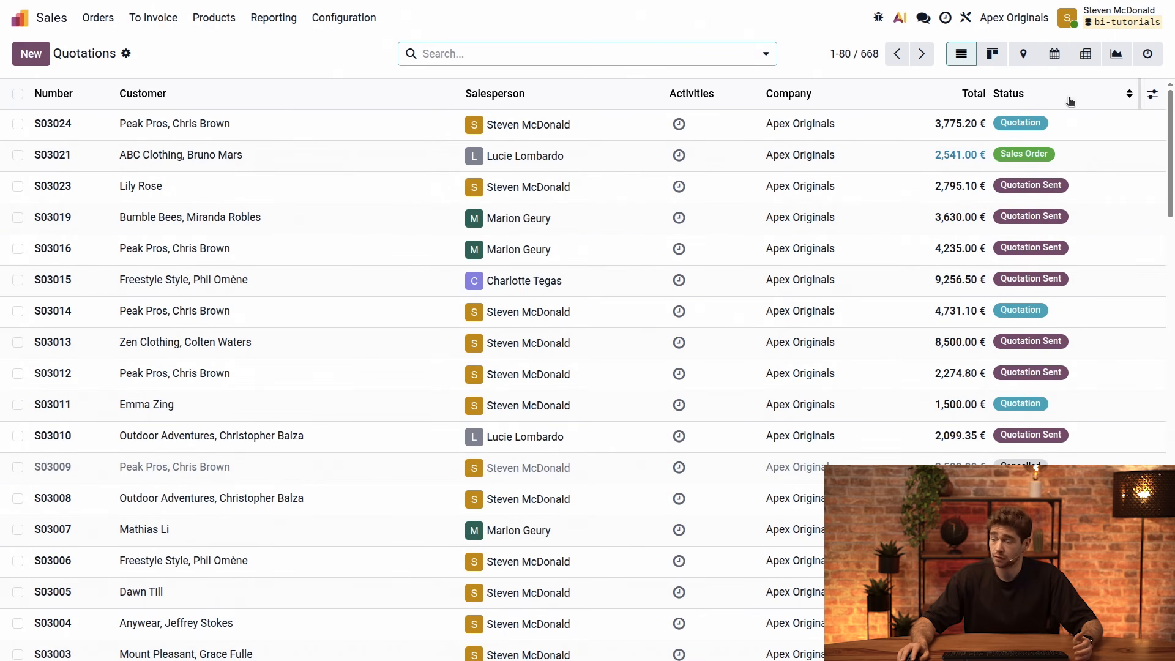
left_click(1152, 93)
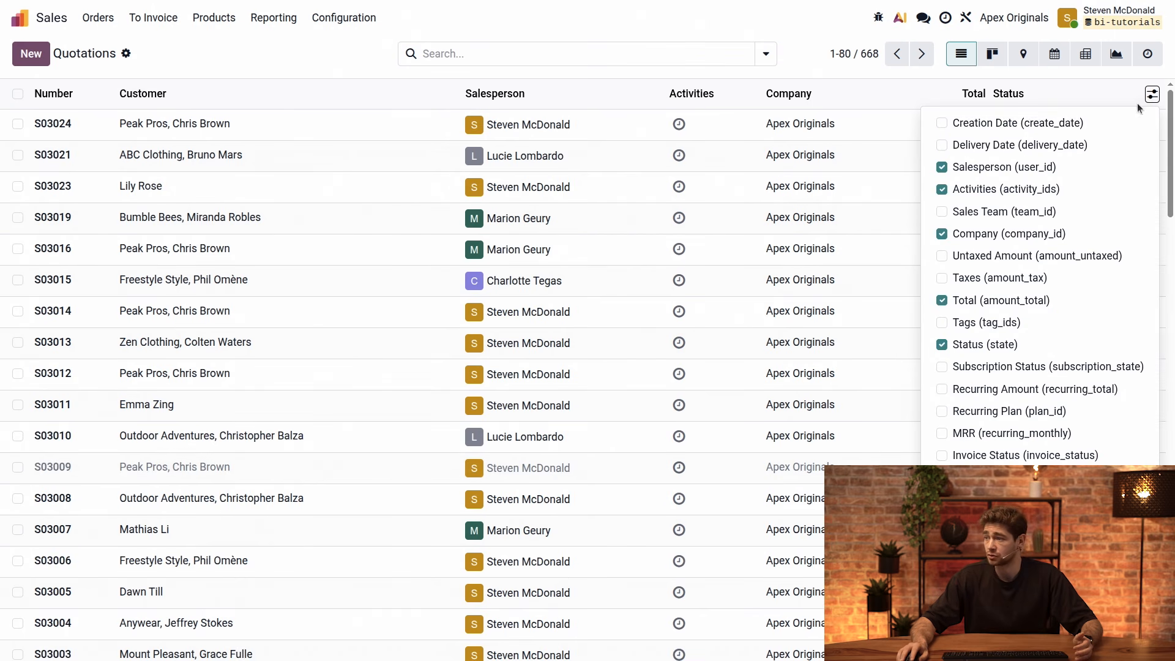
left_click(1012, 123)
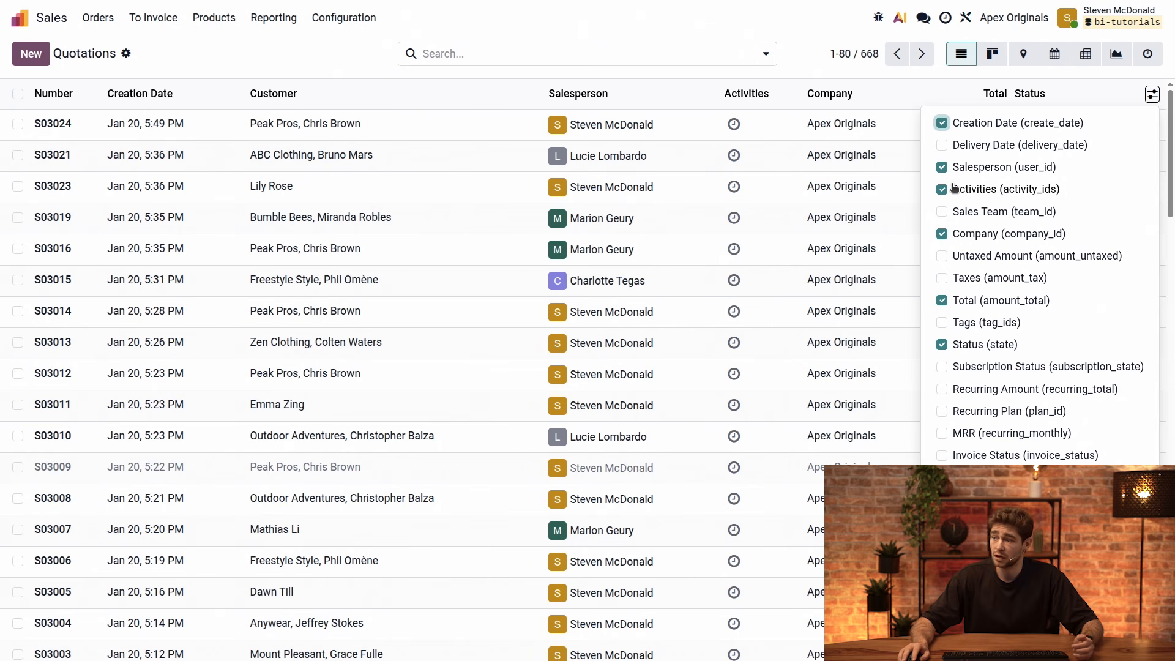
left_click(960, 194)
left_click(404, 72)
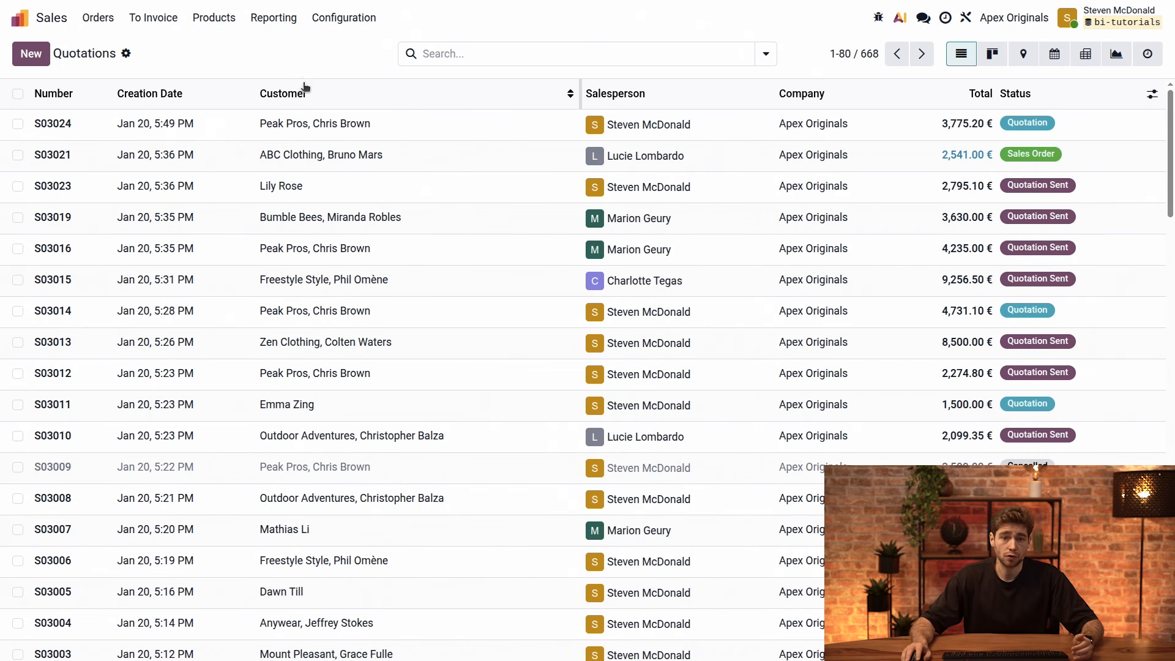
Open the first quotation in the list, examine its order lines and return to the quotations list
left_click(326, 130)
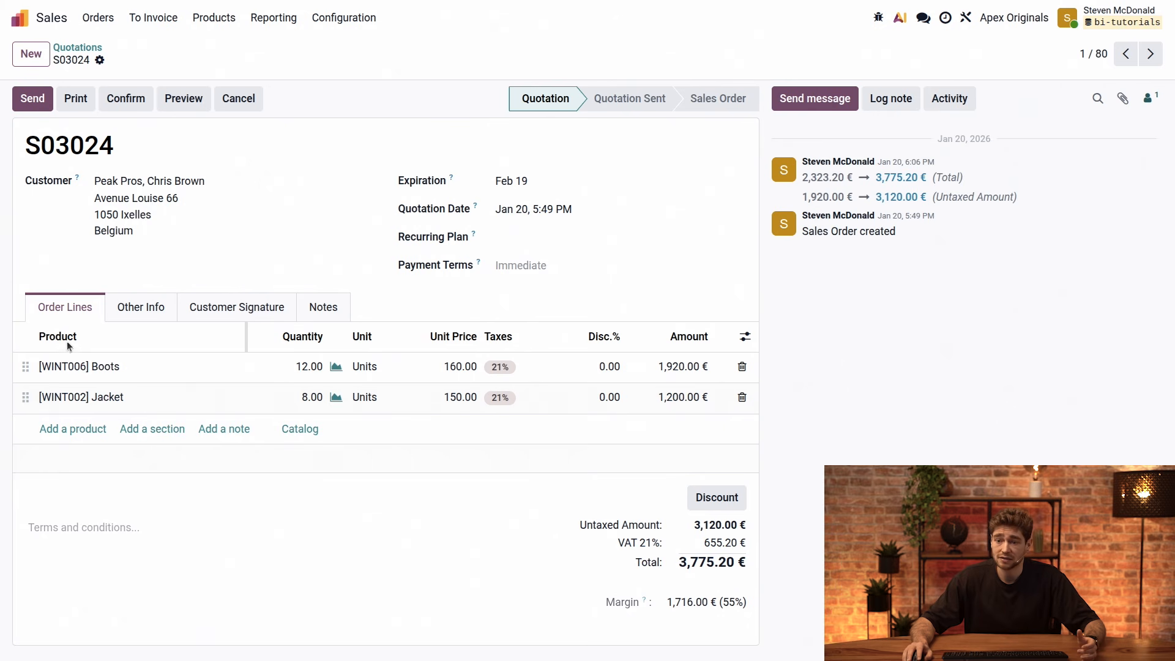
mouse_move(67, 346)
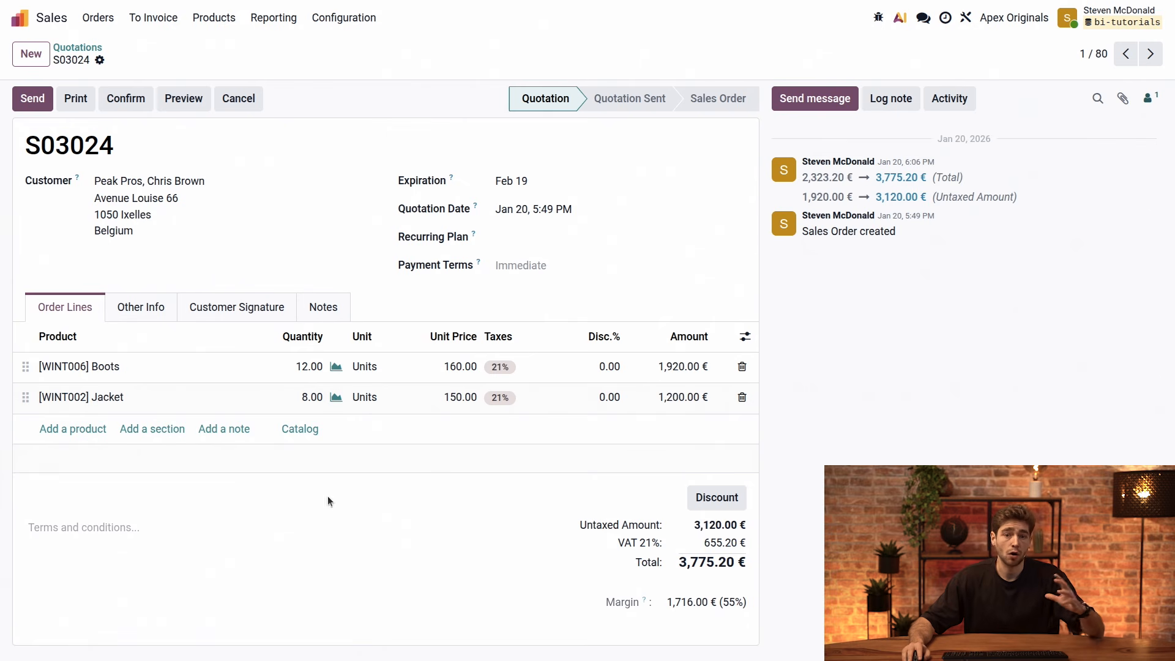
left_click(77, 48)
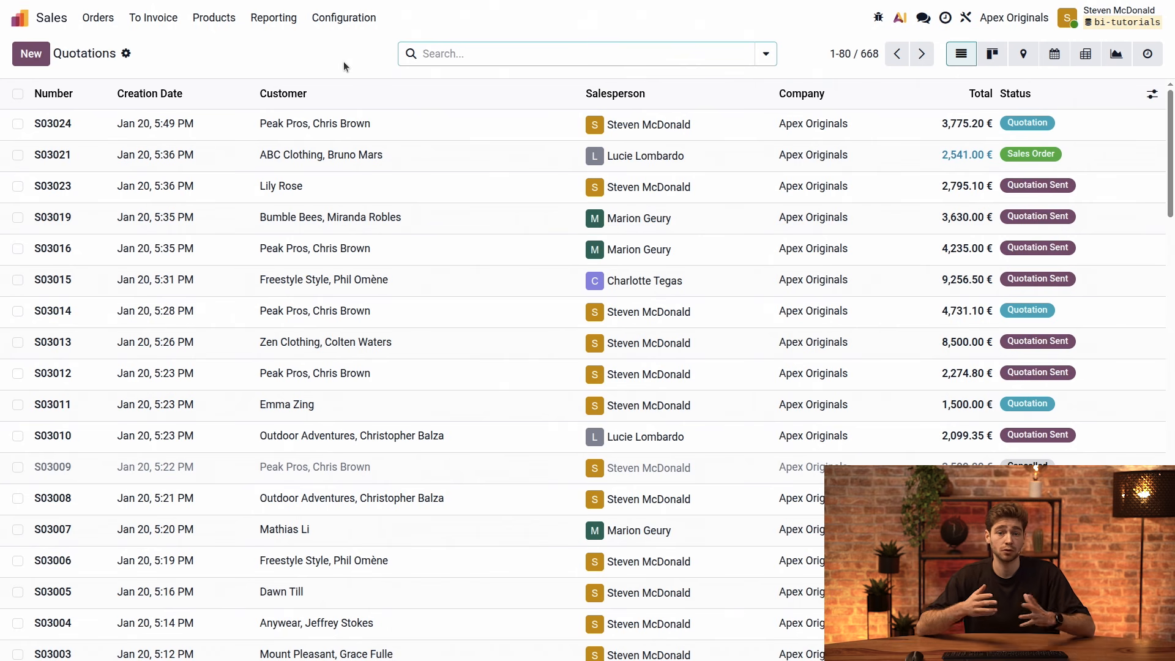
Check the spreadsheet options offered for the quotations list and dismiss them without choosing one
left_click(125, 55)
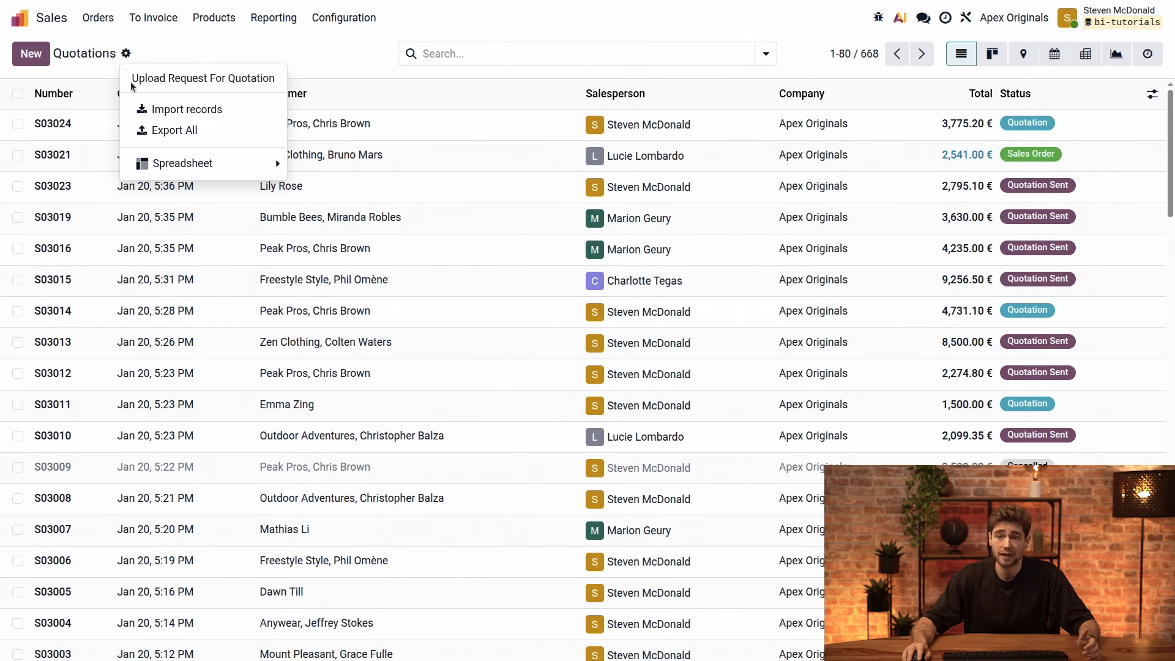
left_click(160, 164)
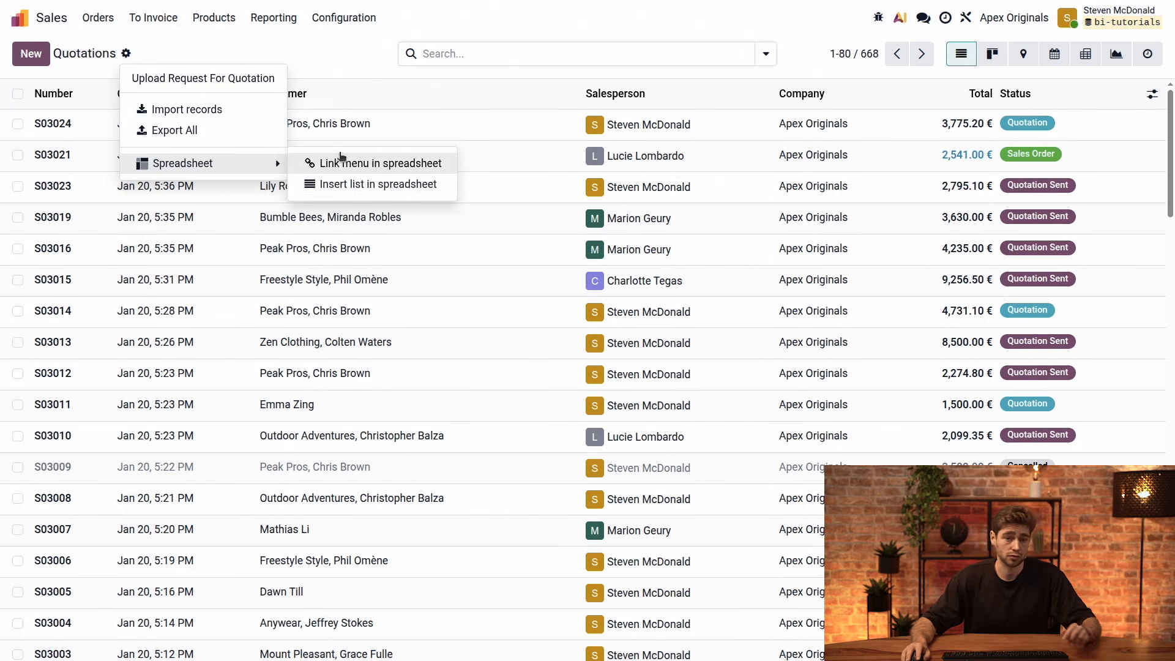
left_click(336, 62)
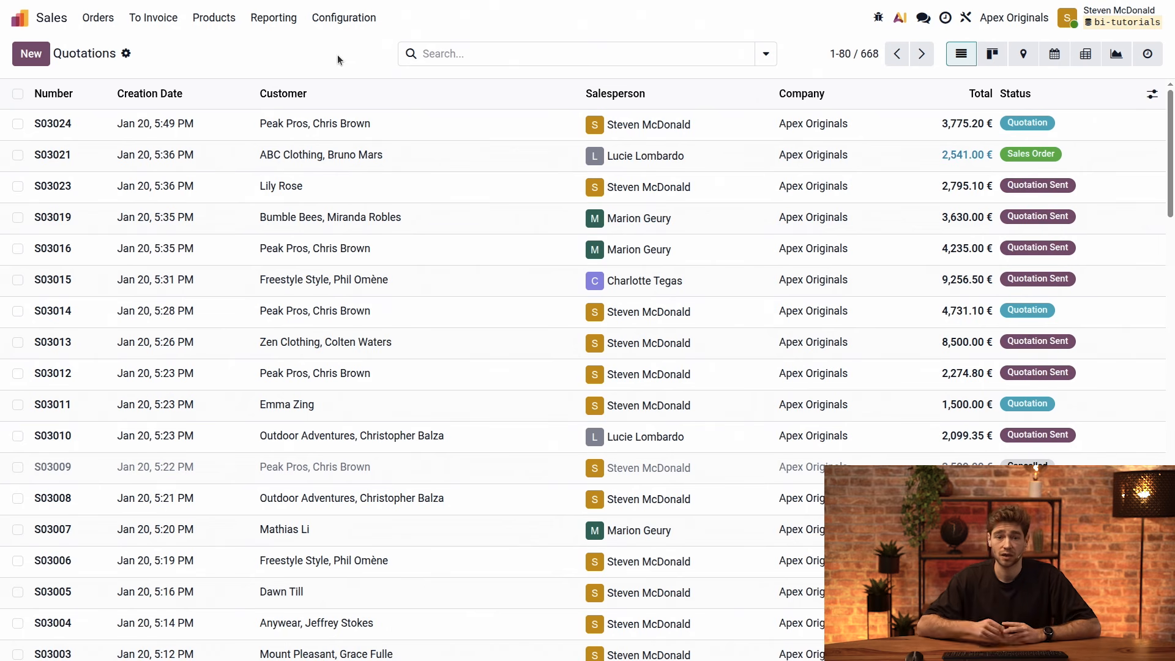
Show the sales analysis by salespersons as a pie chart, and inspect the order records behind the blue slice before returning to the chart
left_click(272, 18)
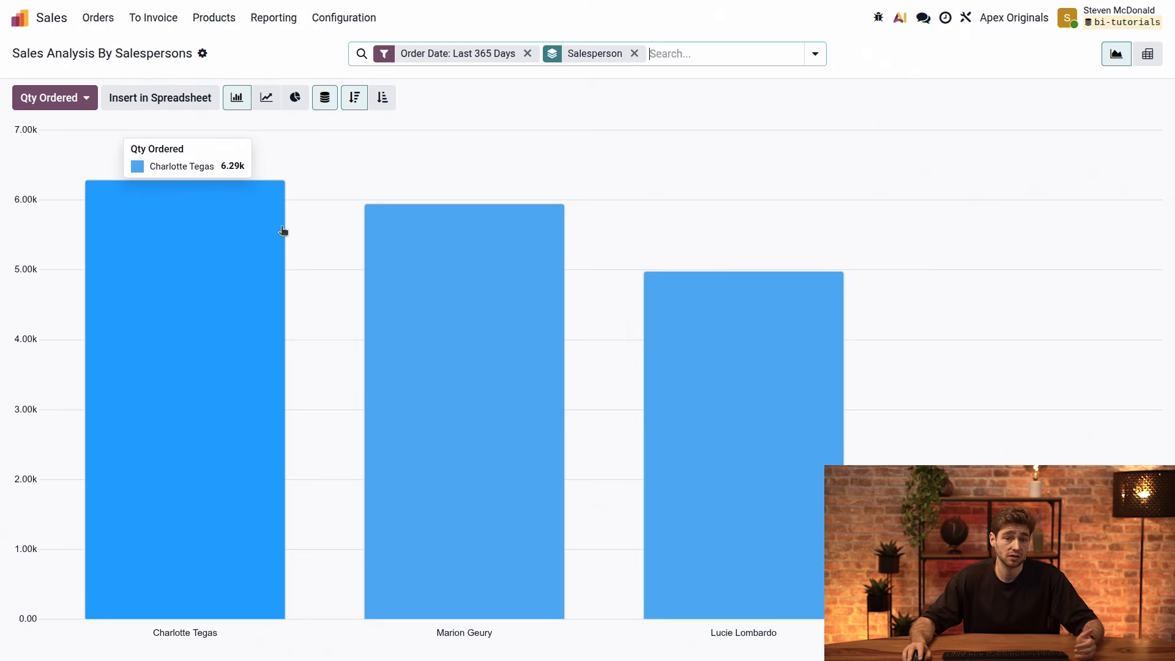
left_click(295, 98)
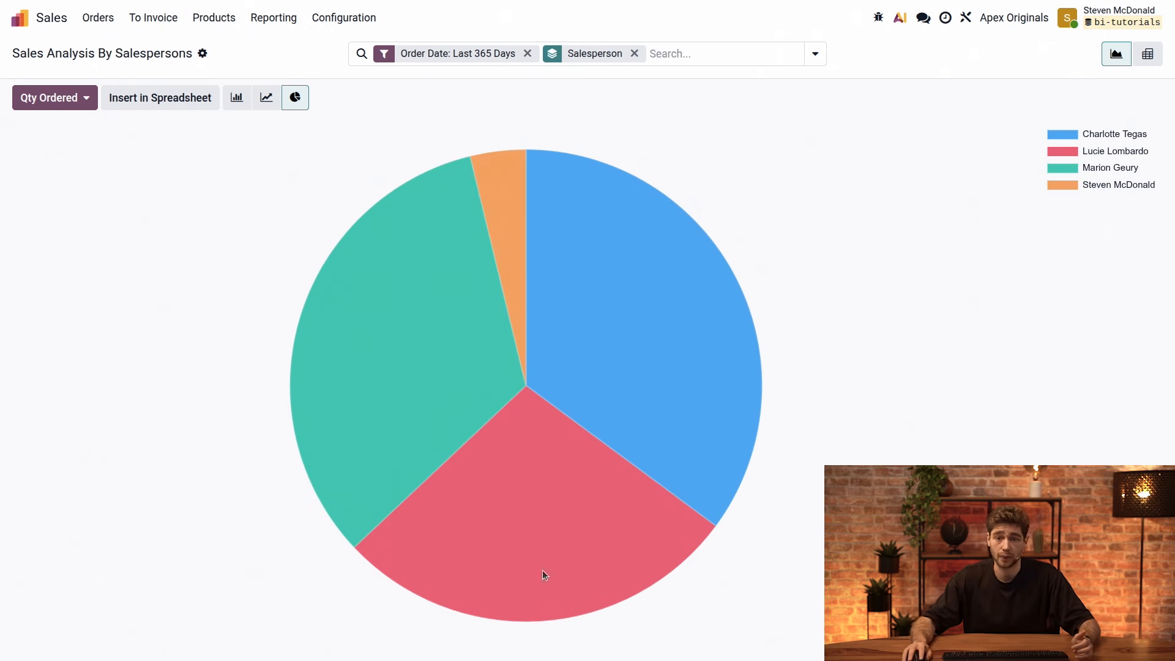
mouse_move(659, 341)
left_click(660, 367)
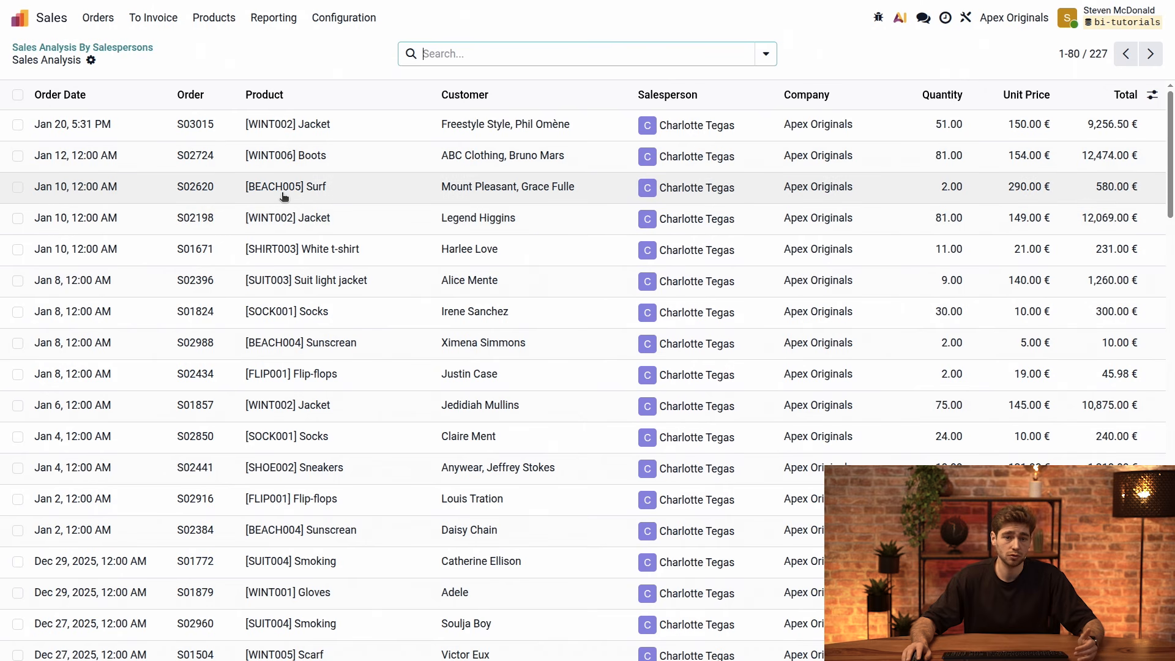
left_click(121, 47)
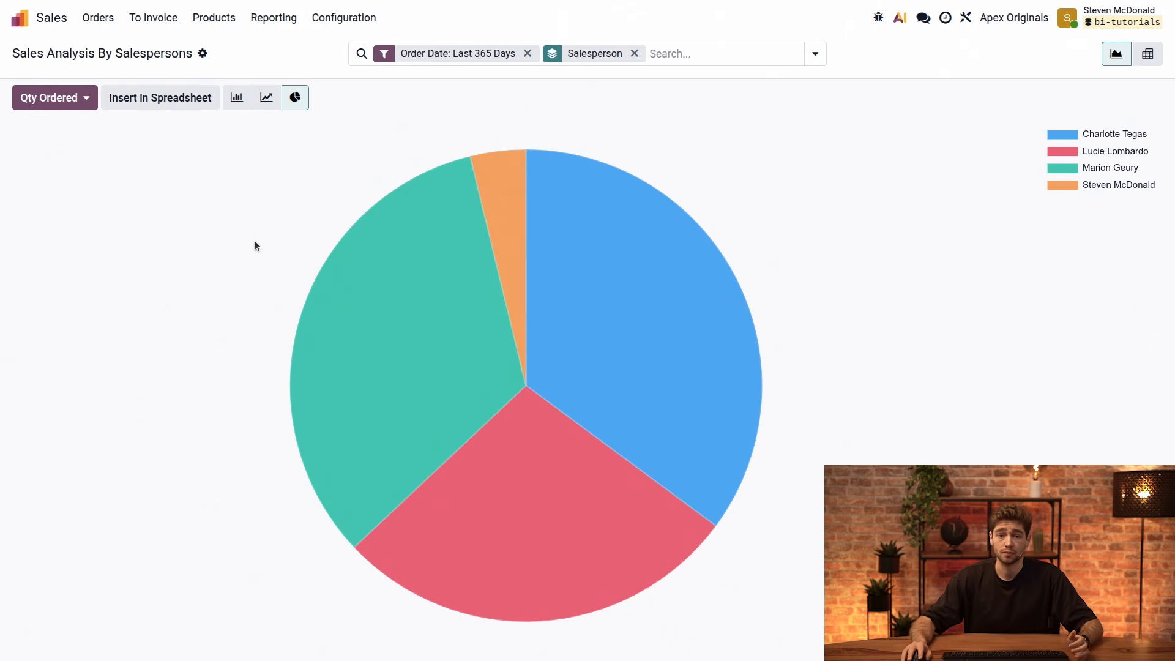
Switch the sales analysis to a pivot table and group its columns by Order Date quarter instead of Sales Team
left_click(1147, 56)
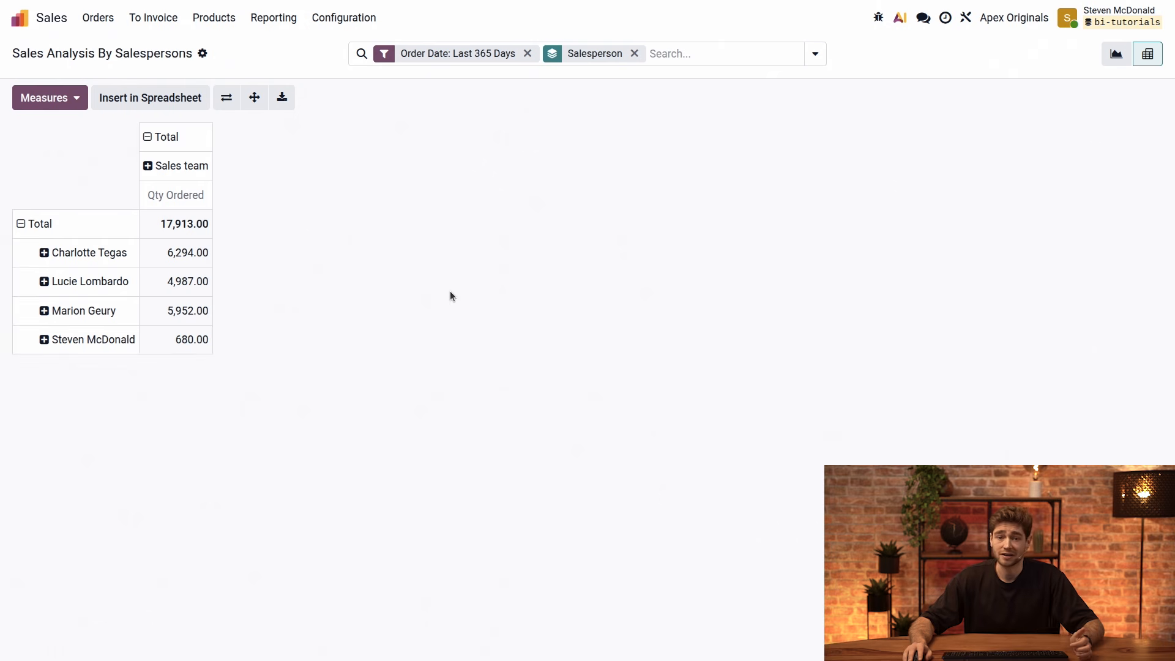
left_click(150, 146)
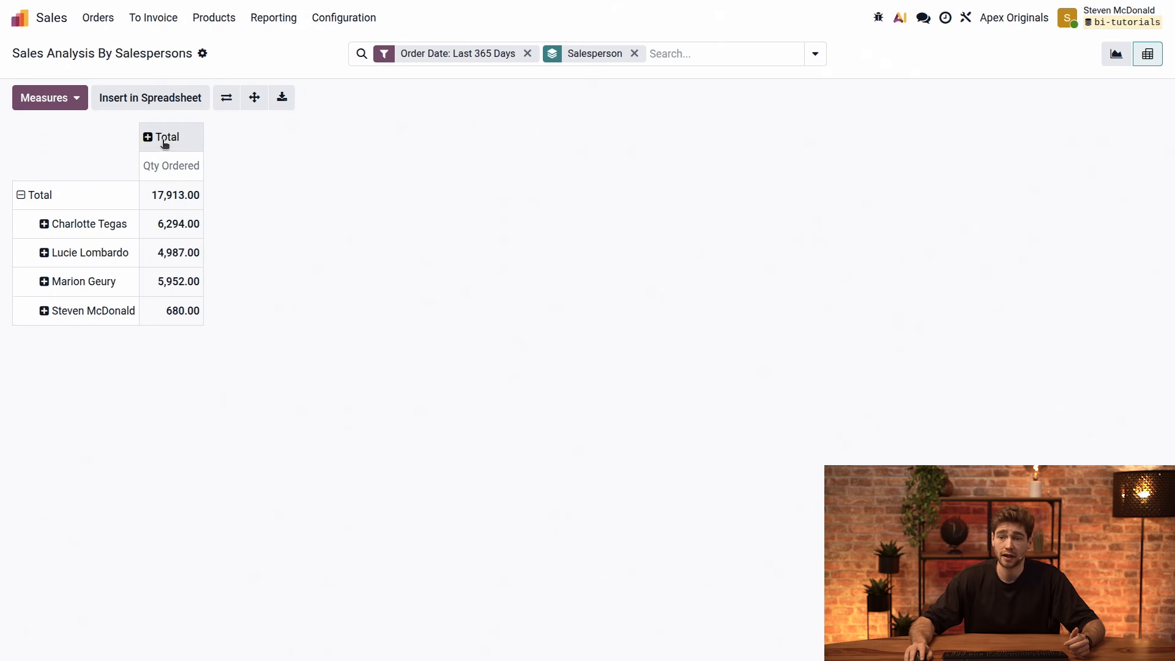
left_click(164, 137)
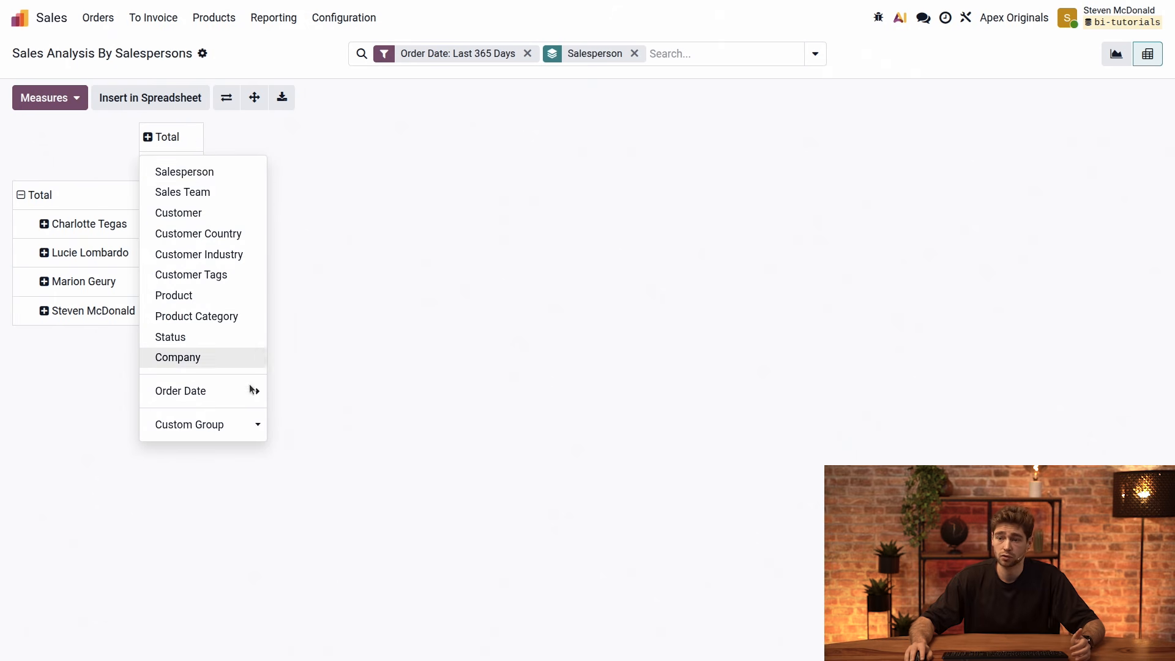
mouse_move(238, 392)
left_click(292, 409)
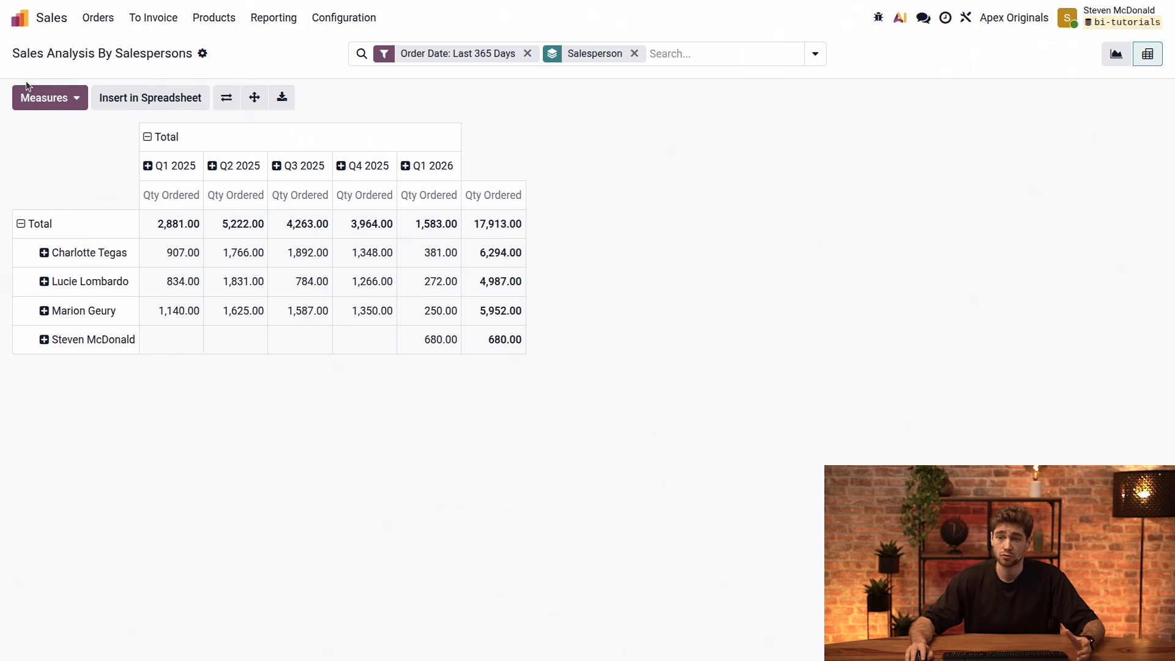
Replace the Qty Ordered measure in the pivot table with Total
left_click(46, 98)
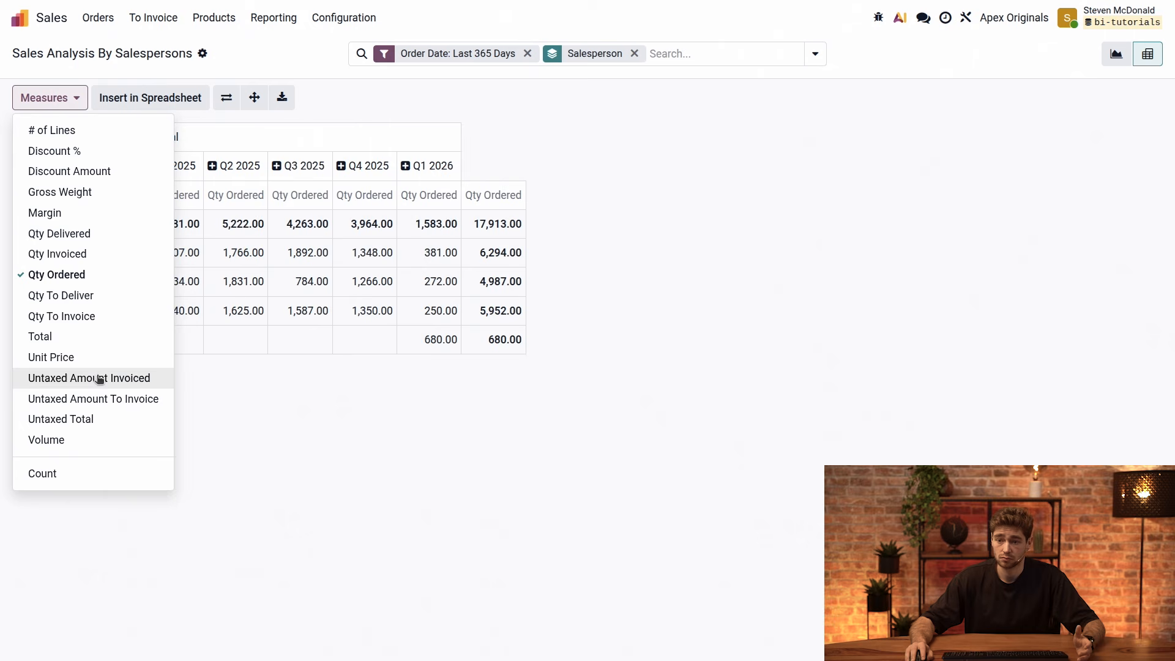
left_click(89, 336)
left_click(82, 274)
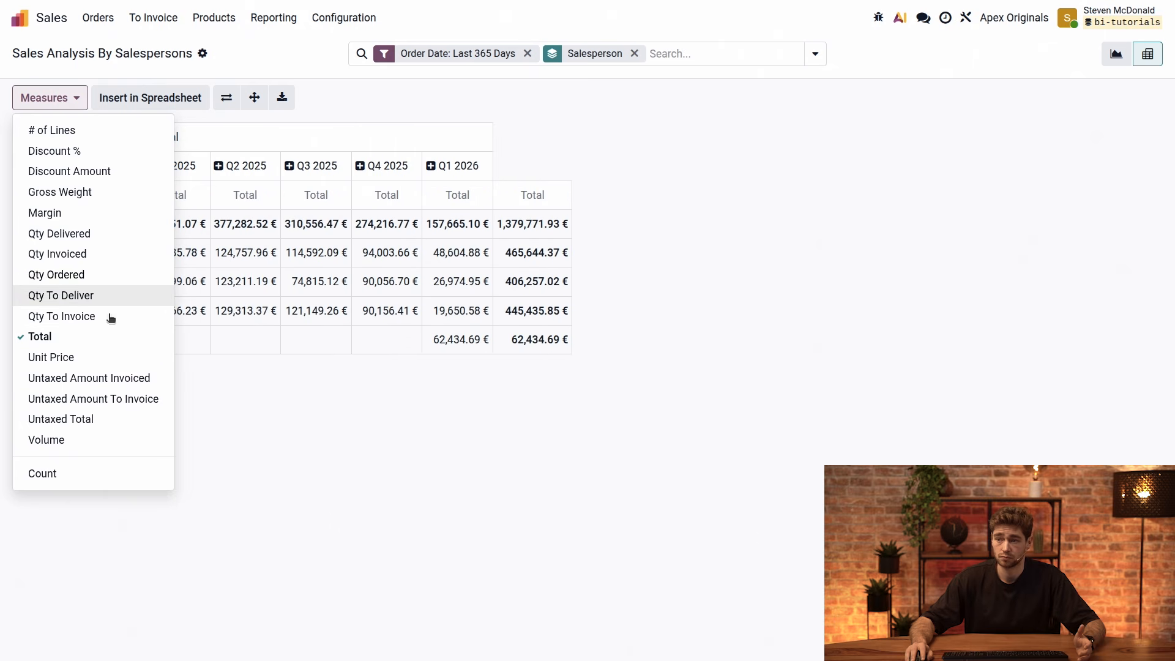
left_click(315, 503)
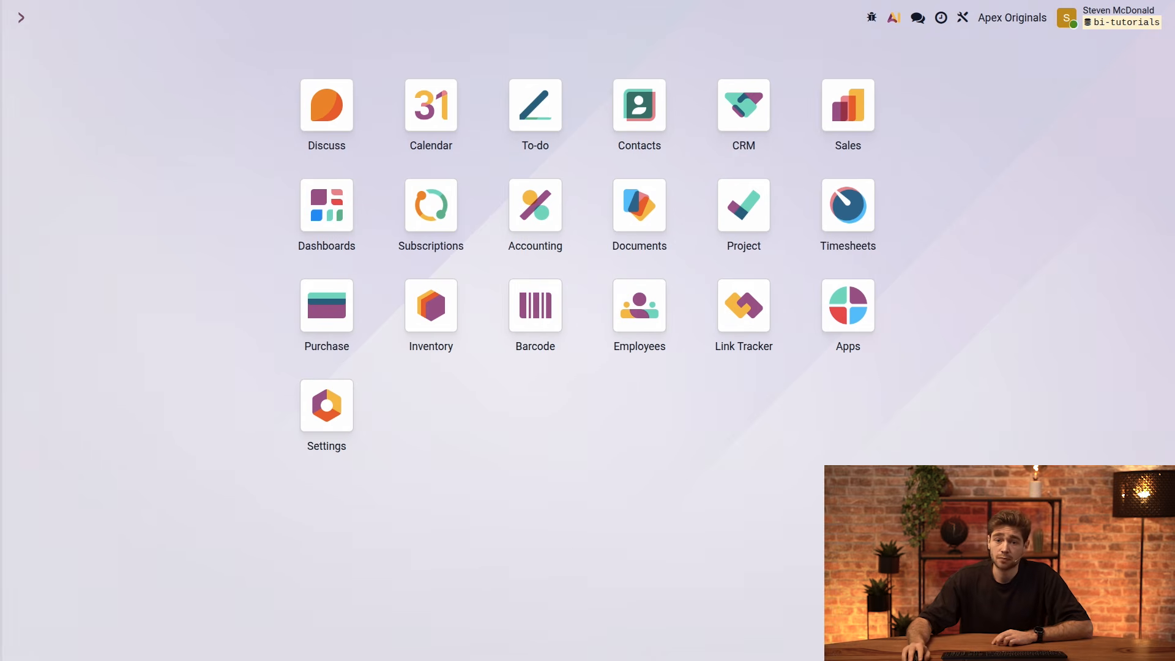
Open the Sales quotations and add a second rule on the Status field to the My Quotations filter
left_click(845, 115)
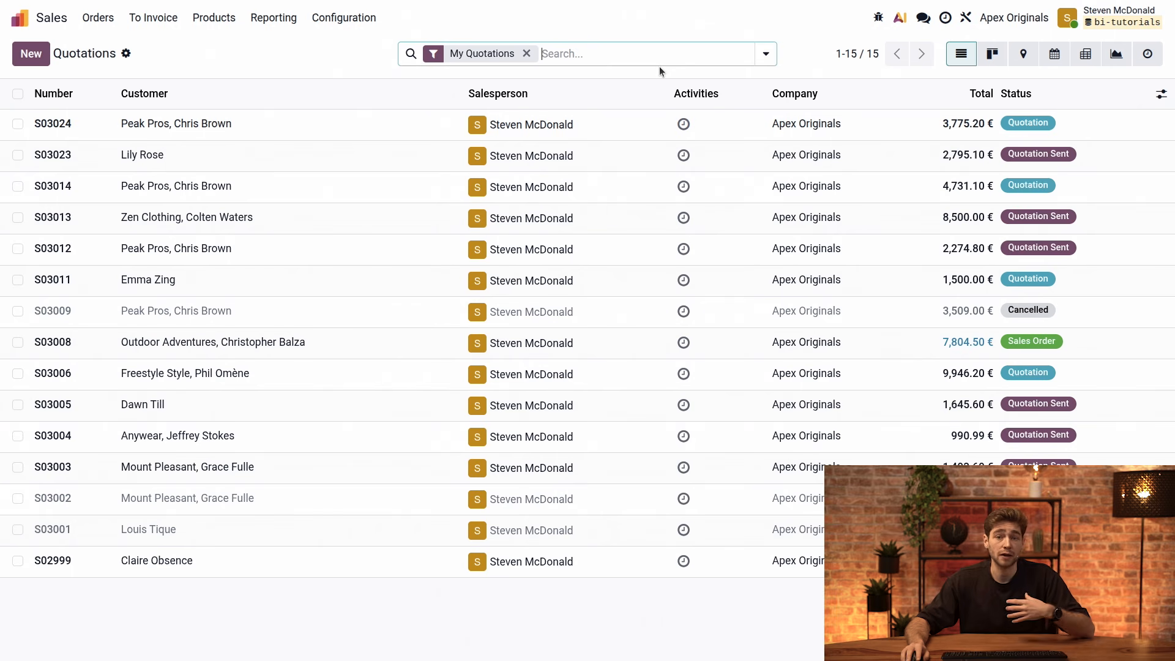
left_click(431, 54)
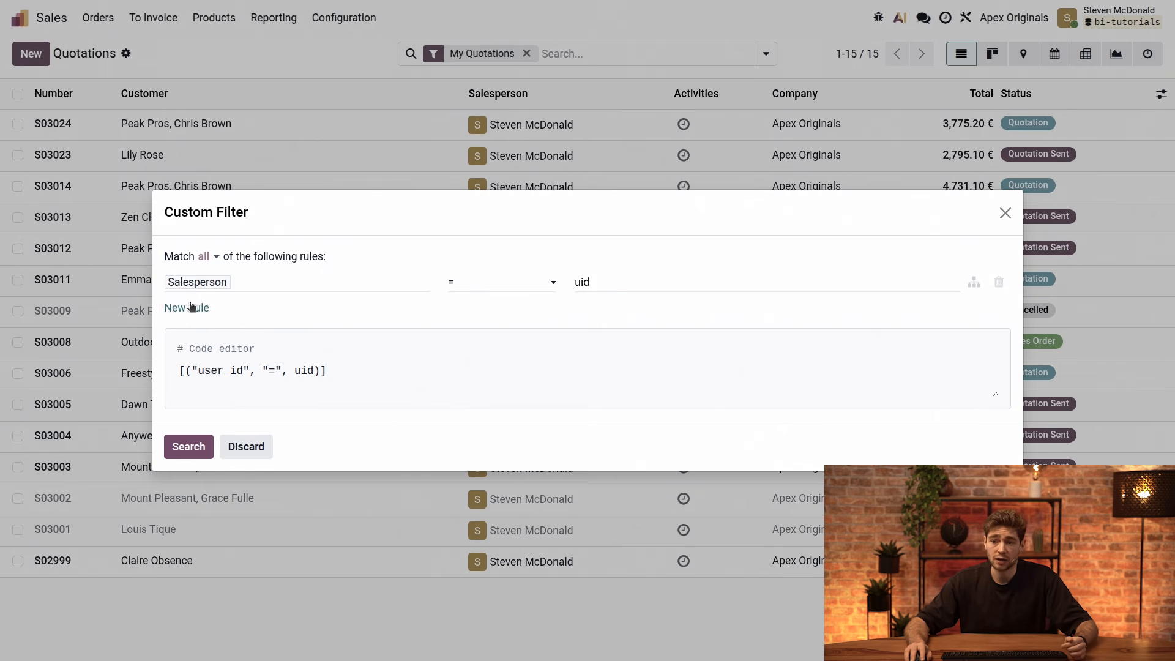
left_click(190, 309)
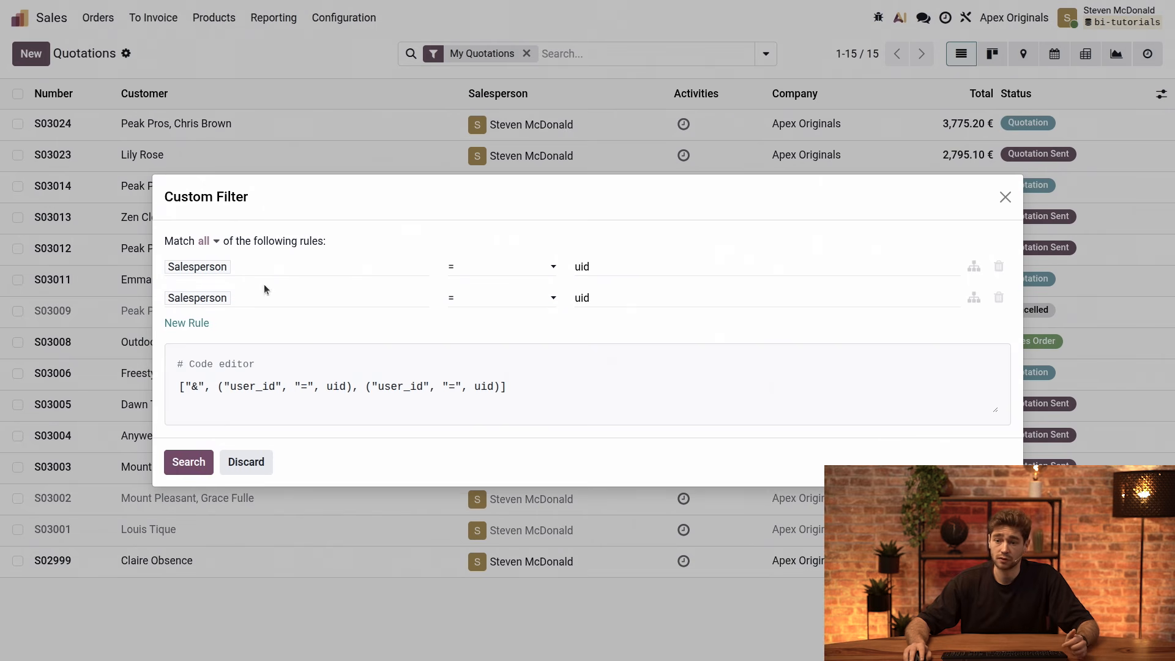
left_click(265, 301)
type("sta")
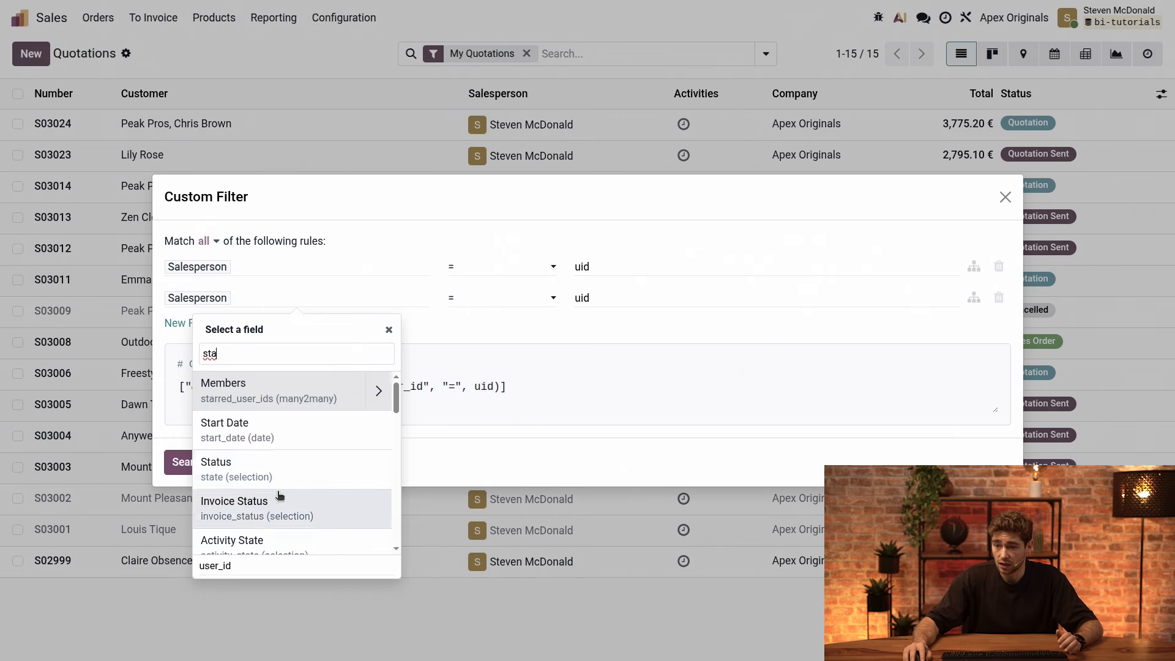
left_click(284, 465)
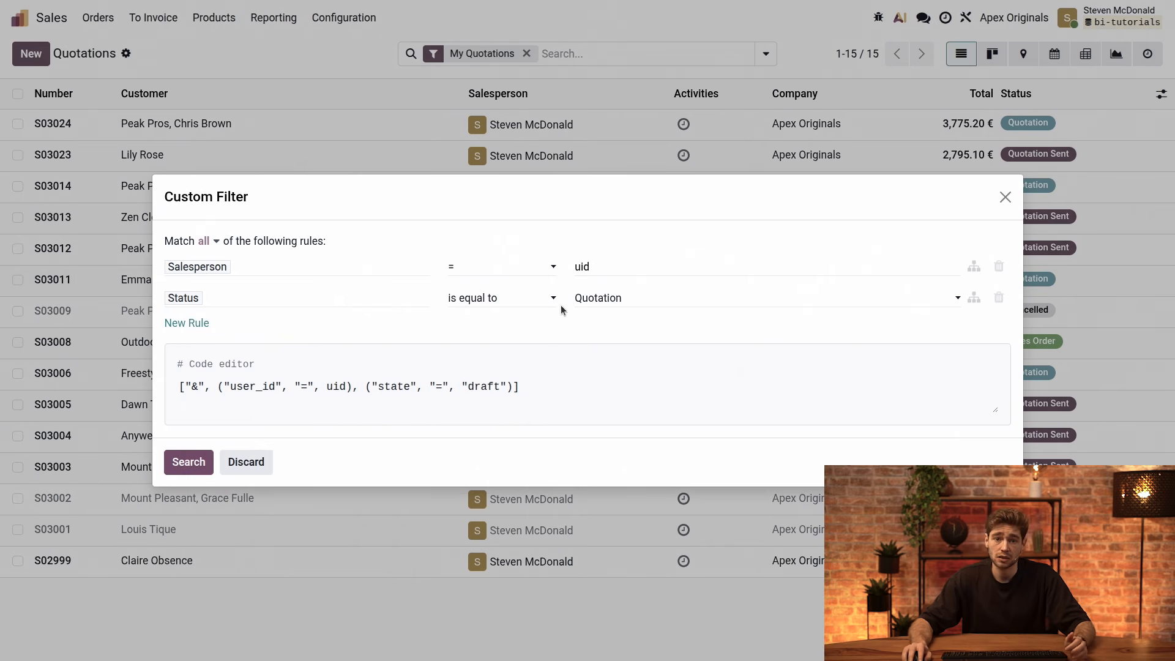
Set the Status rule to "is in" with the values Quotation Sent and Sales Order
left_click(527, 300)
left_click(523, 354)
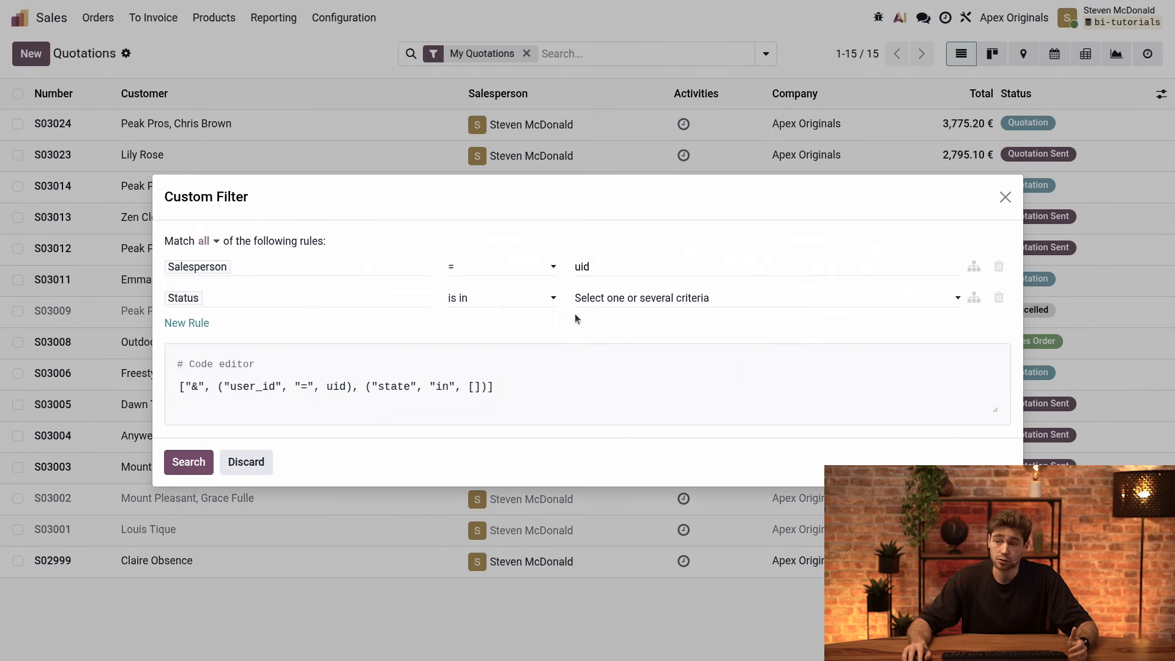
left_click(629, 297)
left_click(635, 332)
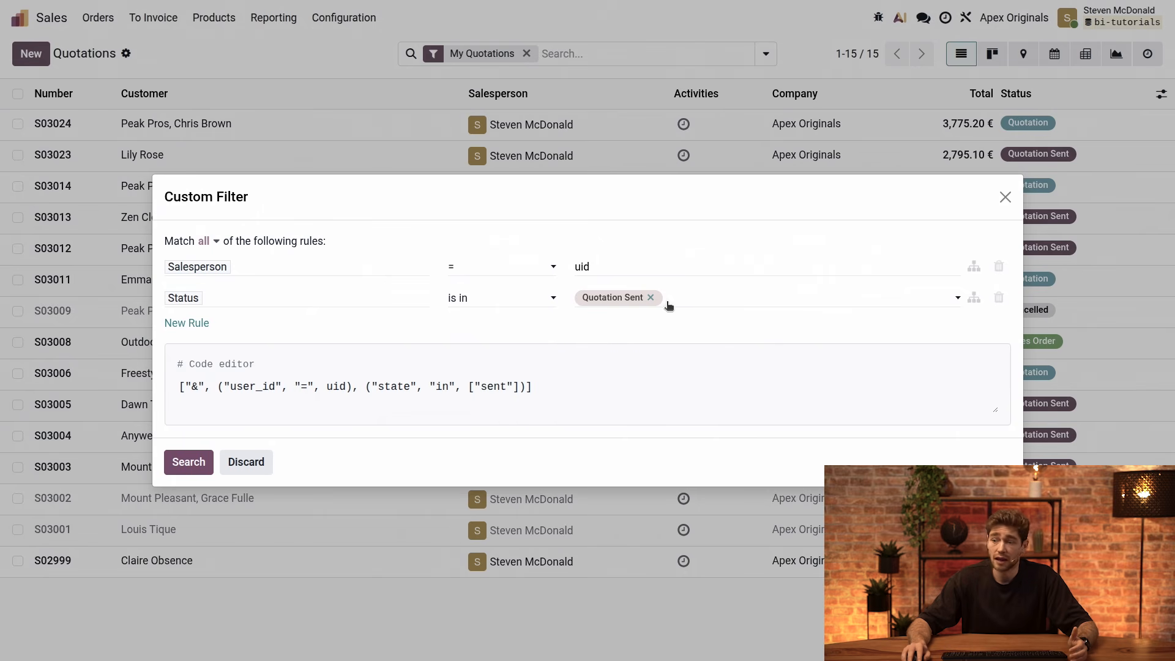
left_click(688, 298)
left_click(702, 353)
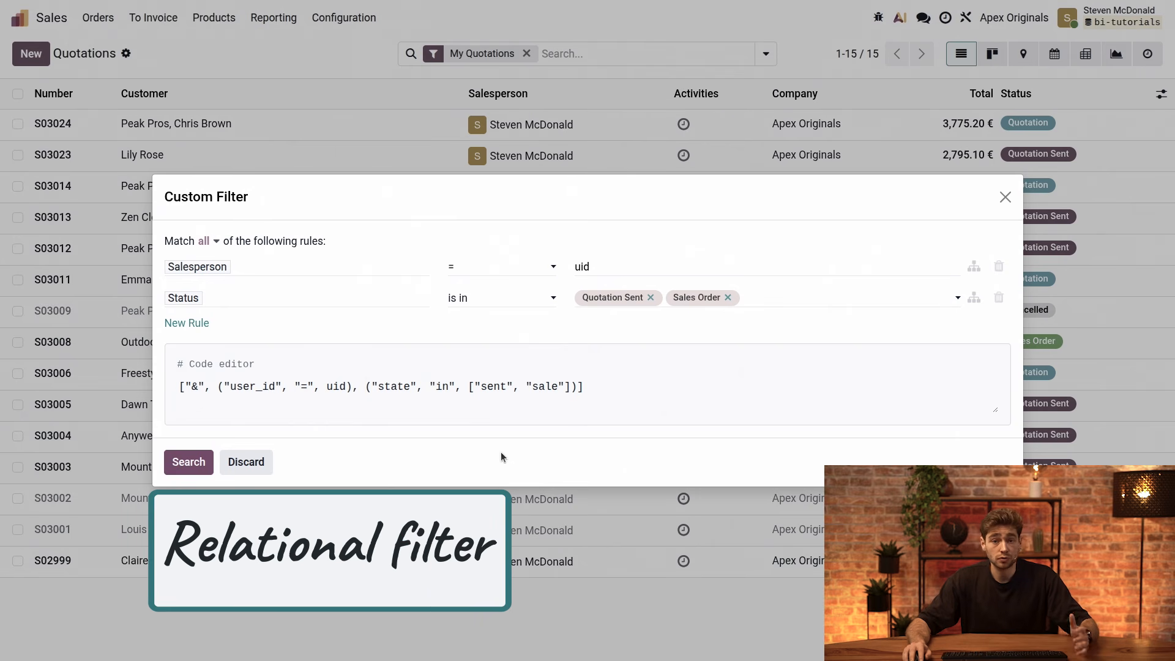
Add a third filter rule on the Product Template field nested under Order Lines
left_click(183, 324)
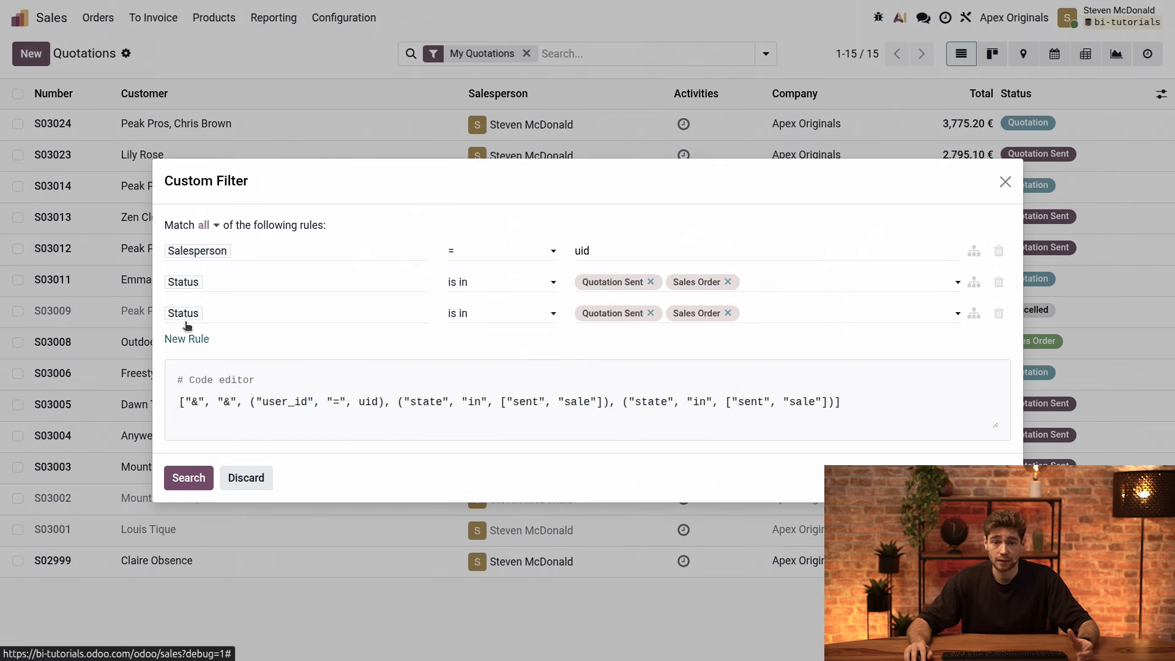
left_click(224, 317)
type("o")
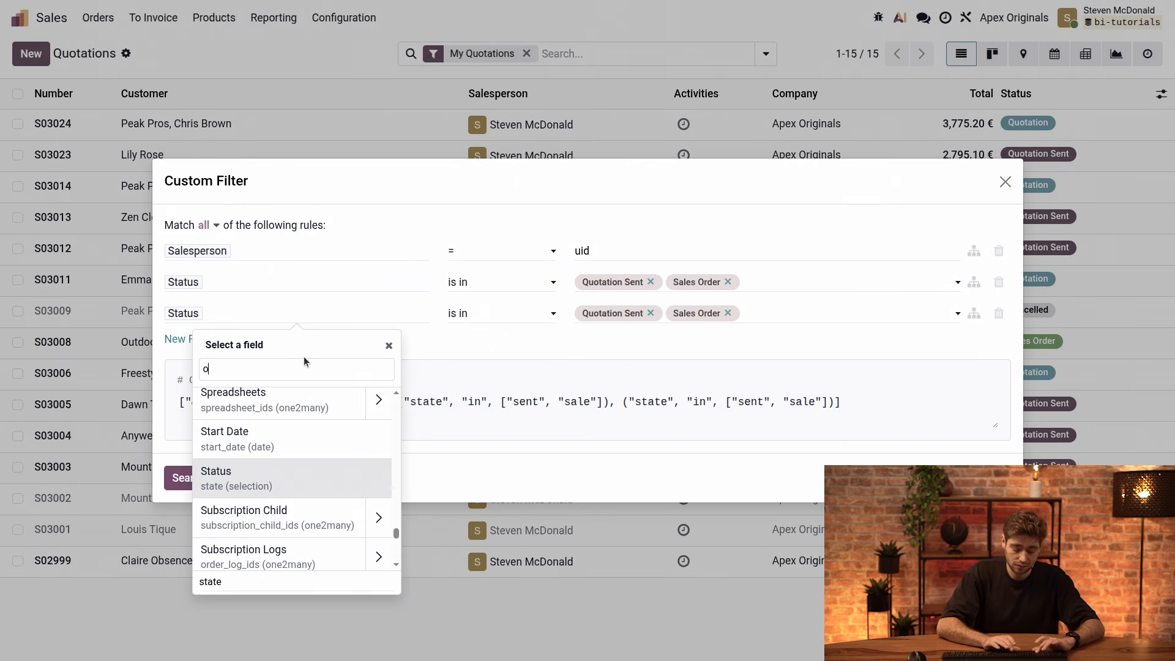
type("rder lin")
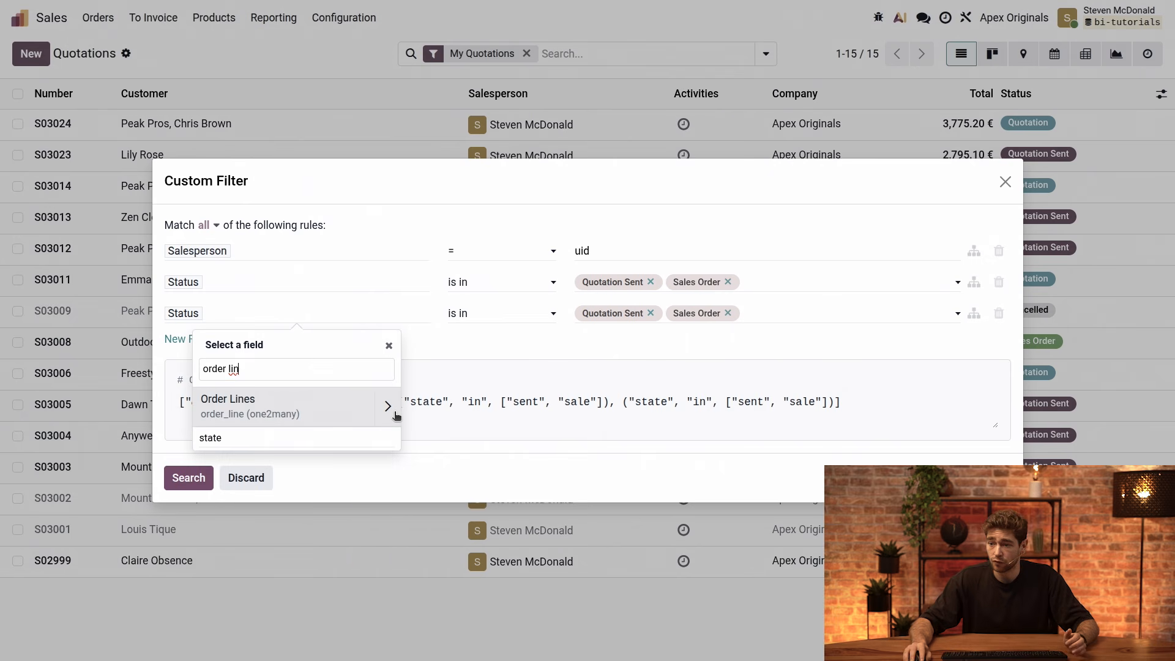
left_click(388, 405)
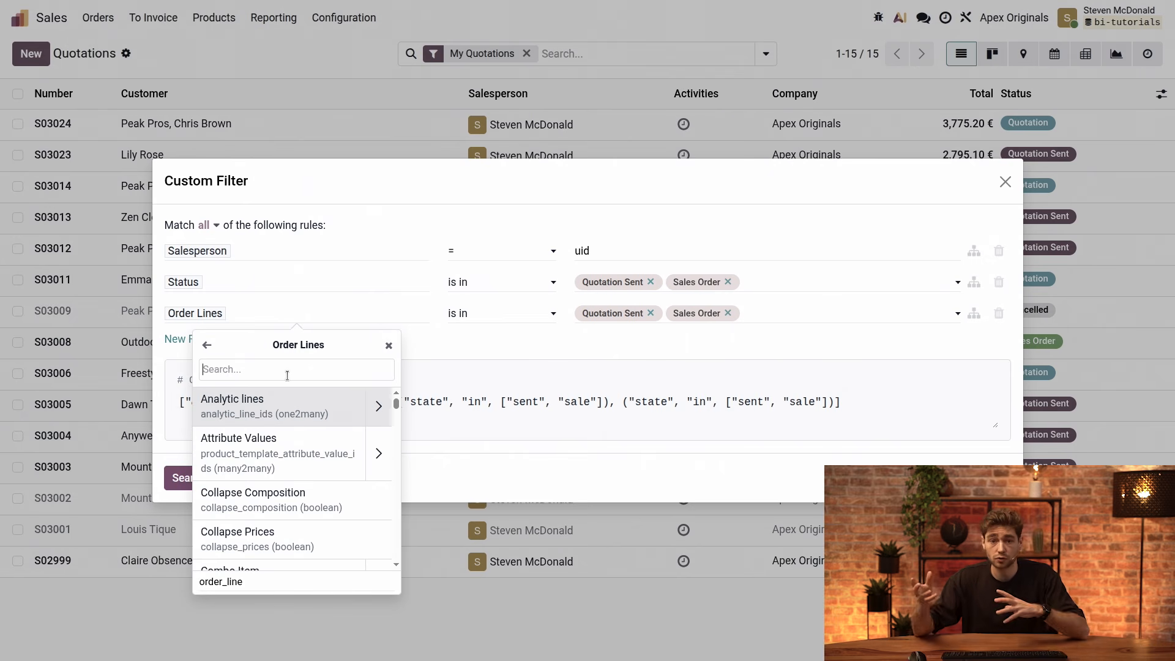
type("product ")
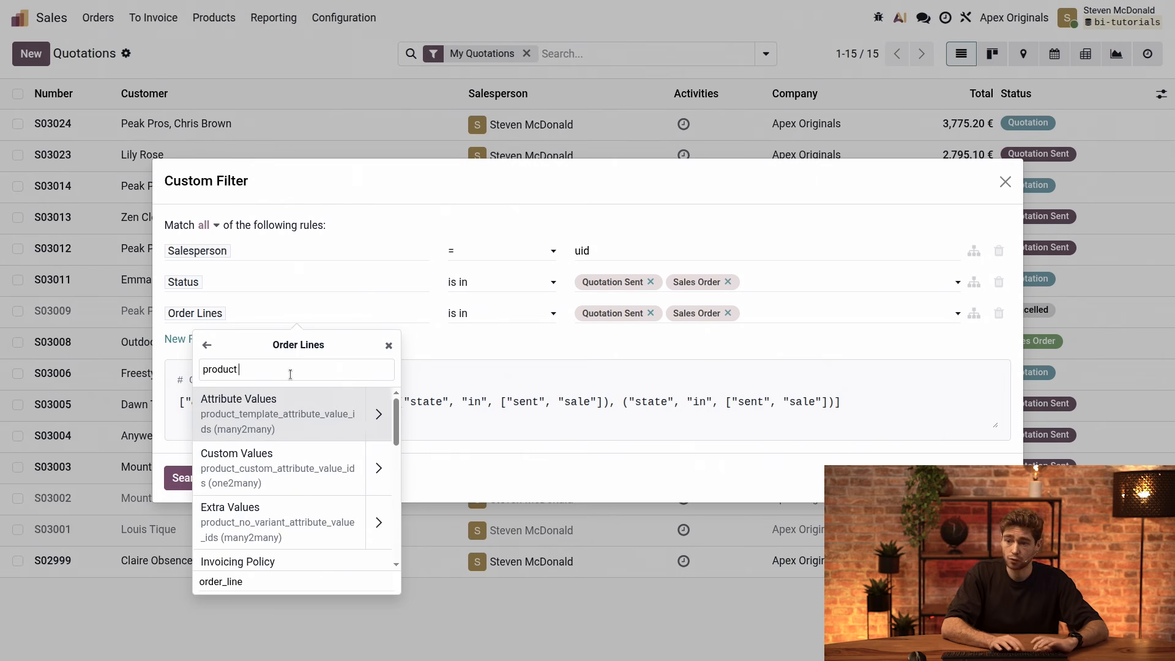
type("temp")
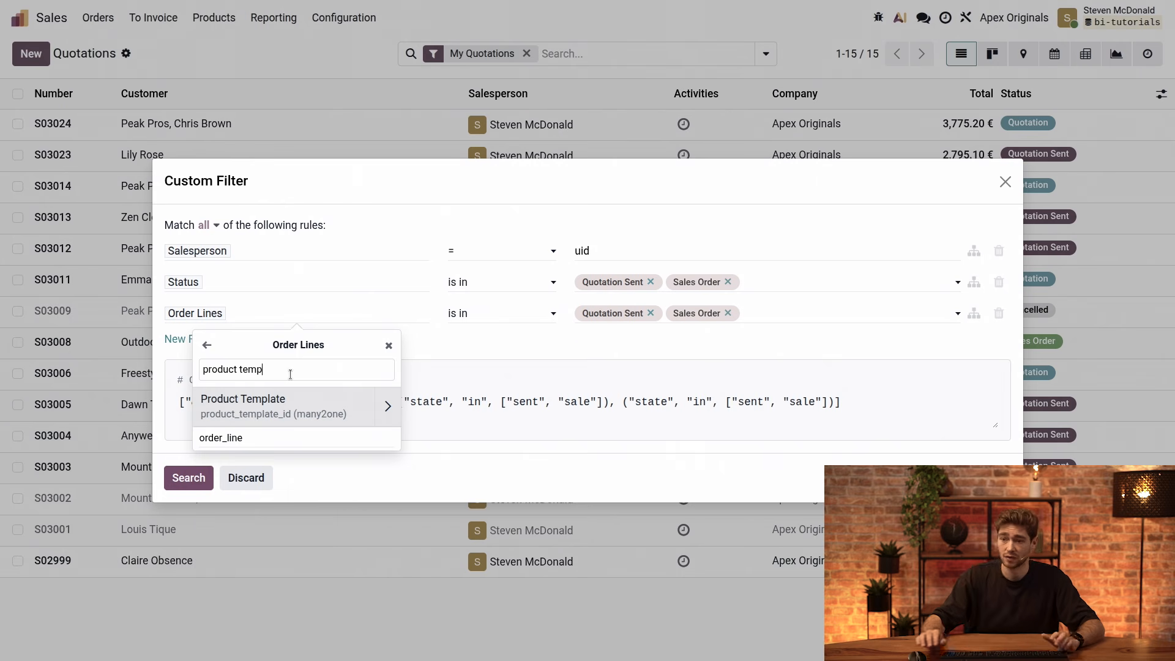
left_click(296, 406)
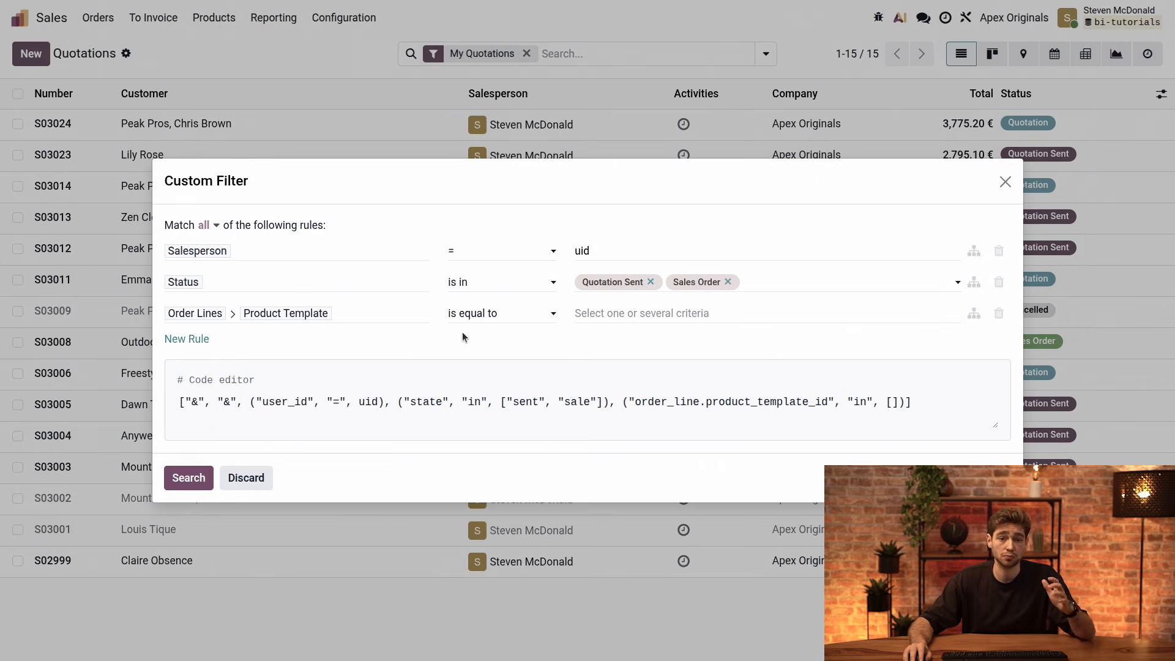
Set the Product Template rule's value to [WINT006] Boots and apply the custom filter to the quotations
left_click(636, 312)
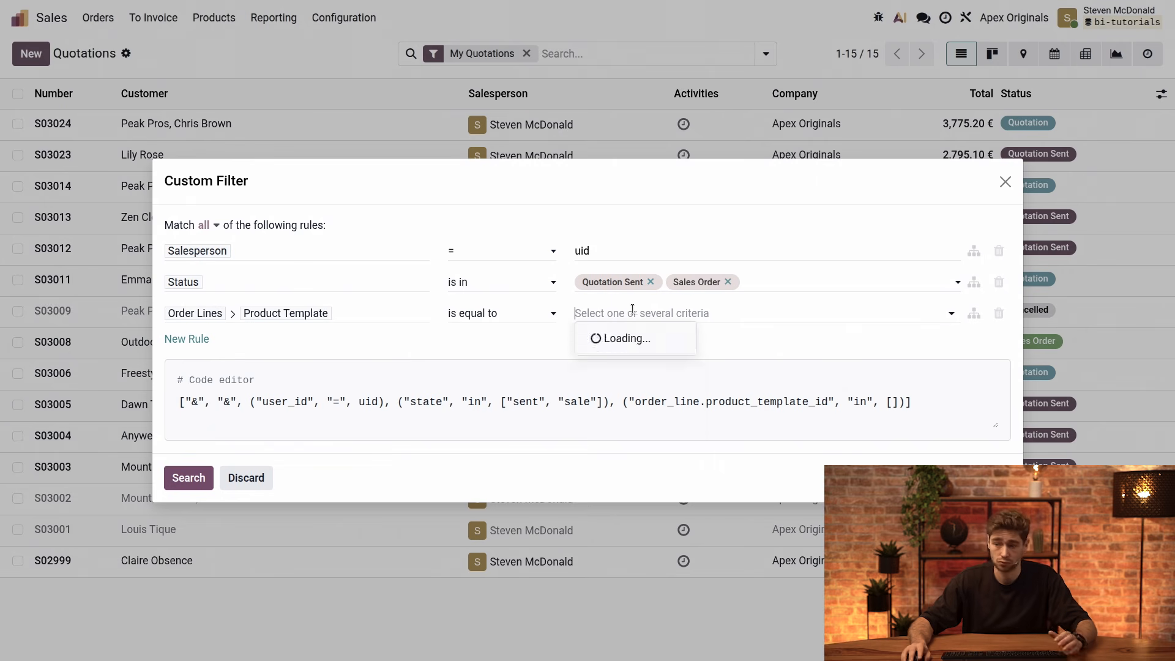
type("boot")
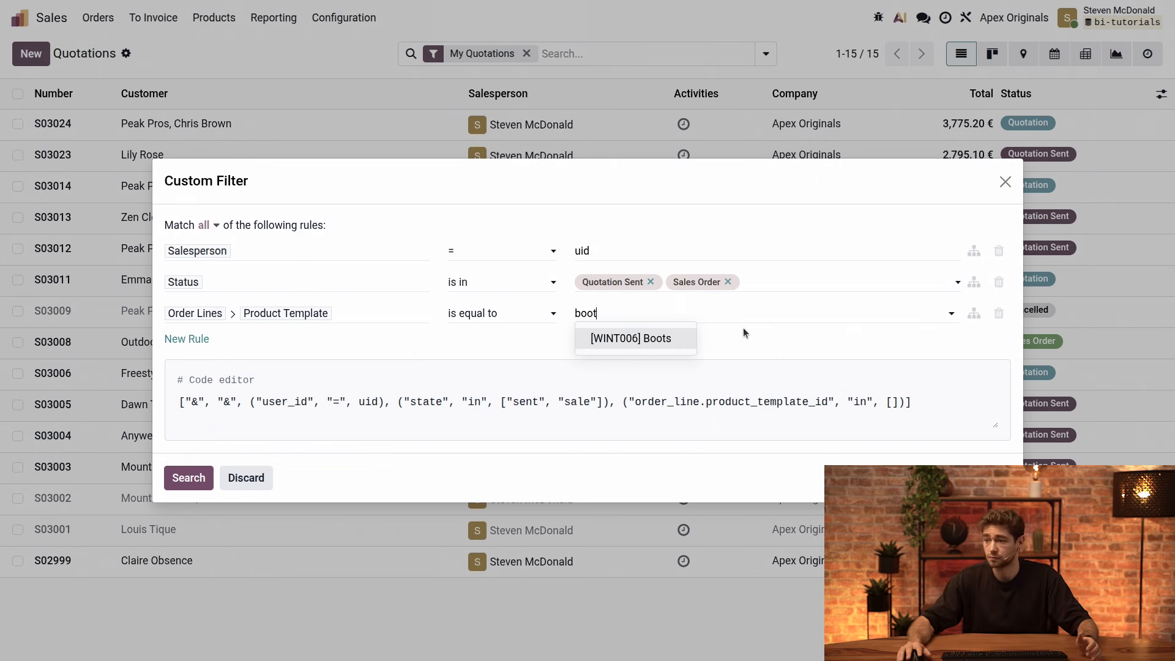
left_click(627, 338)
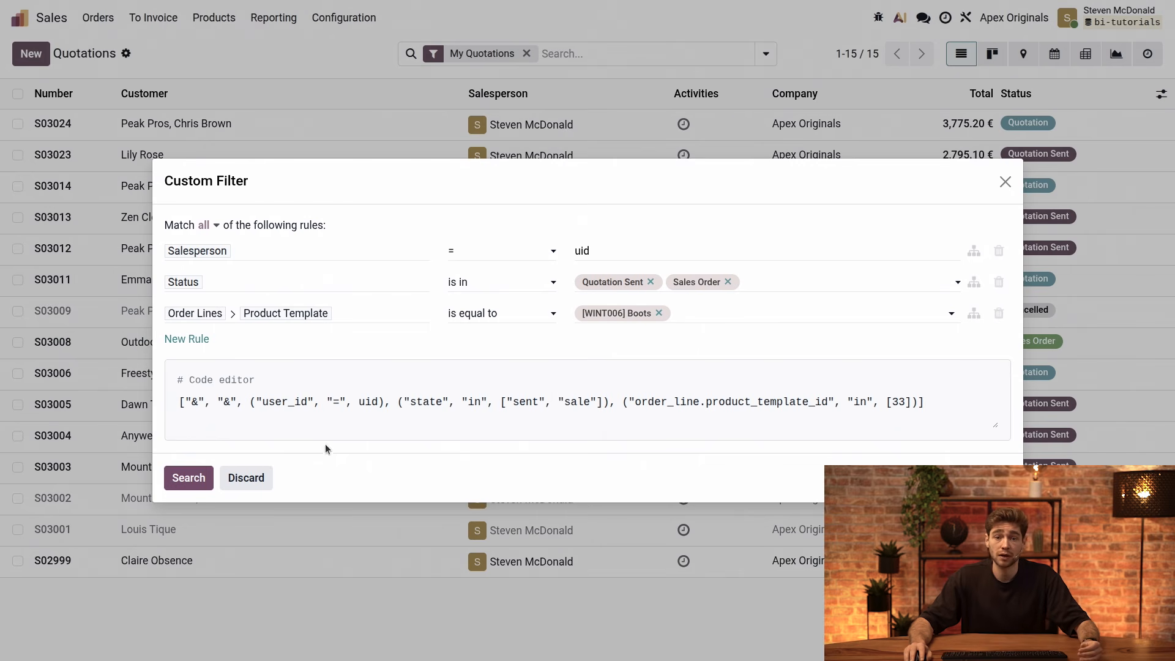
left_click(189, 477)
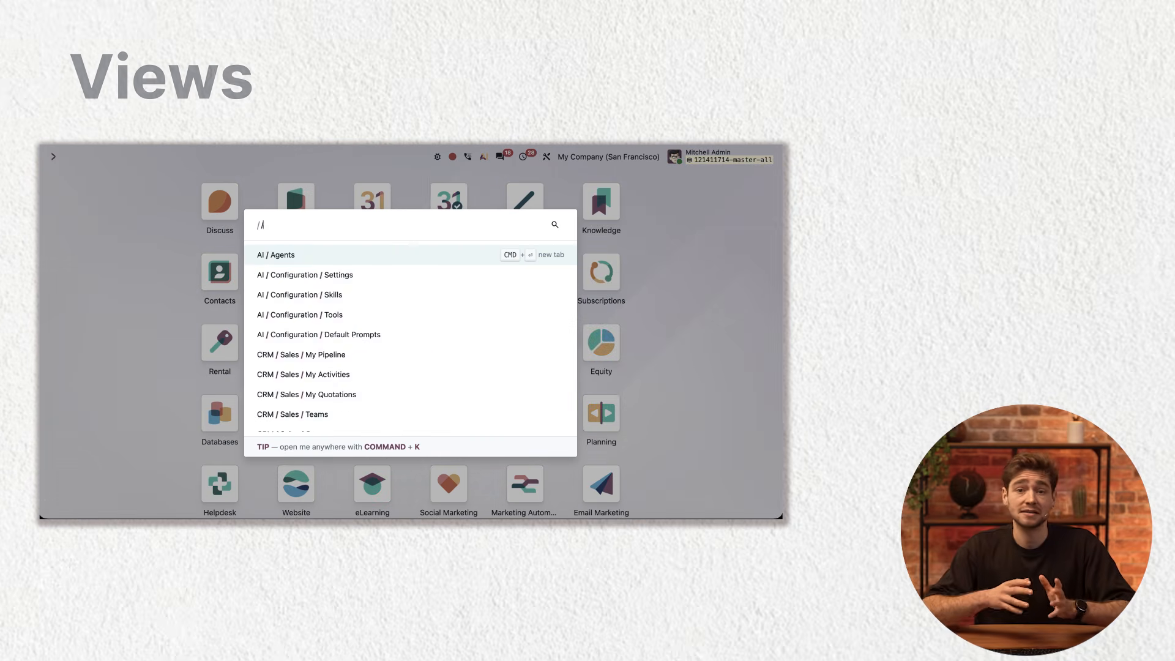
Search for "views" from the home screen, open the technical Views list and expand the sale.order group
type("views")
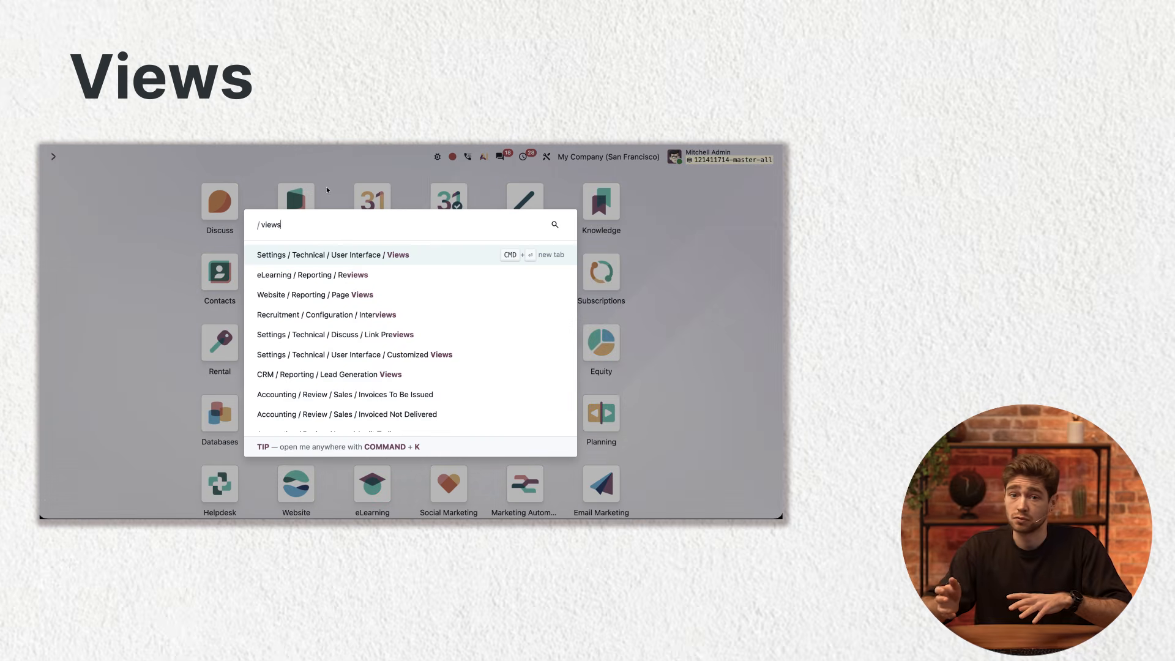
key("Return")
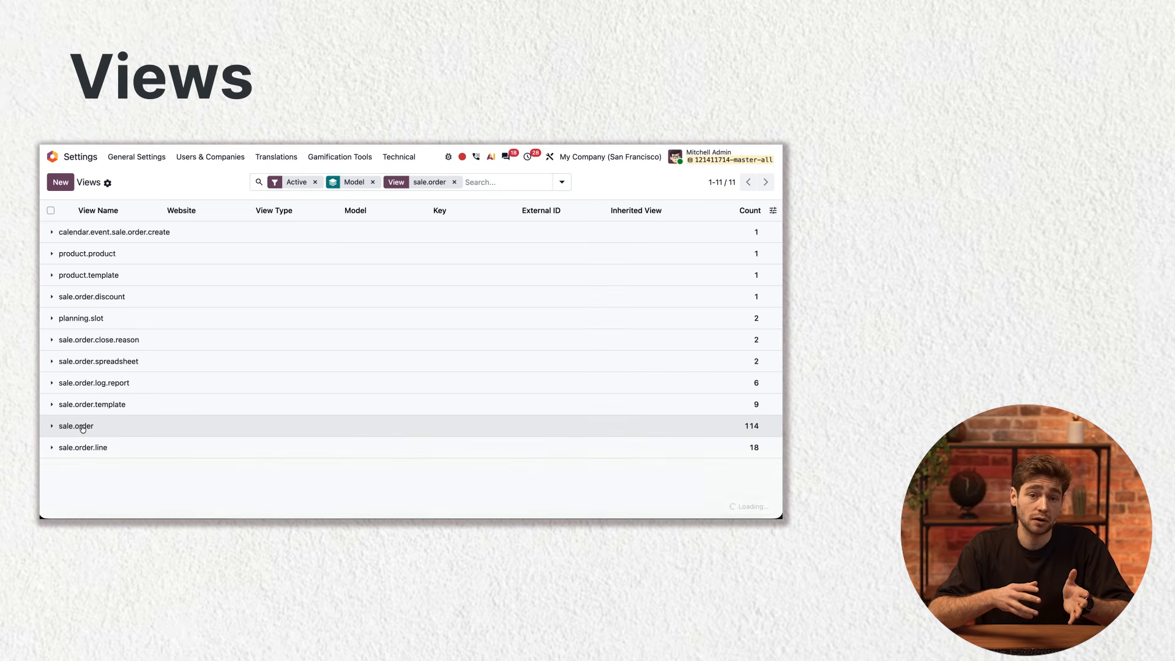
left_click(188, 424)
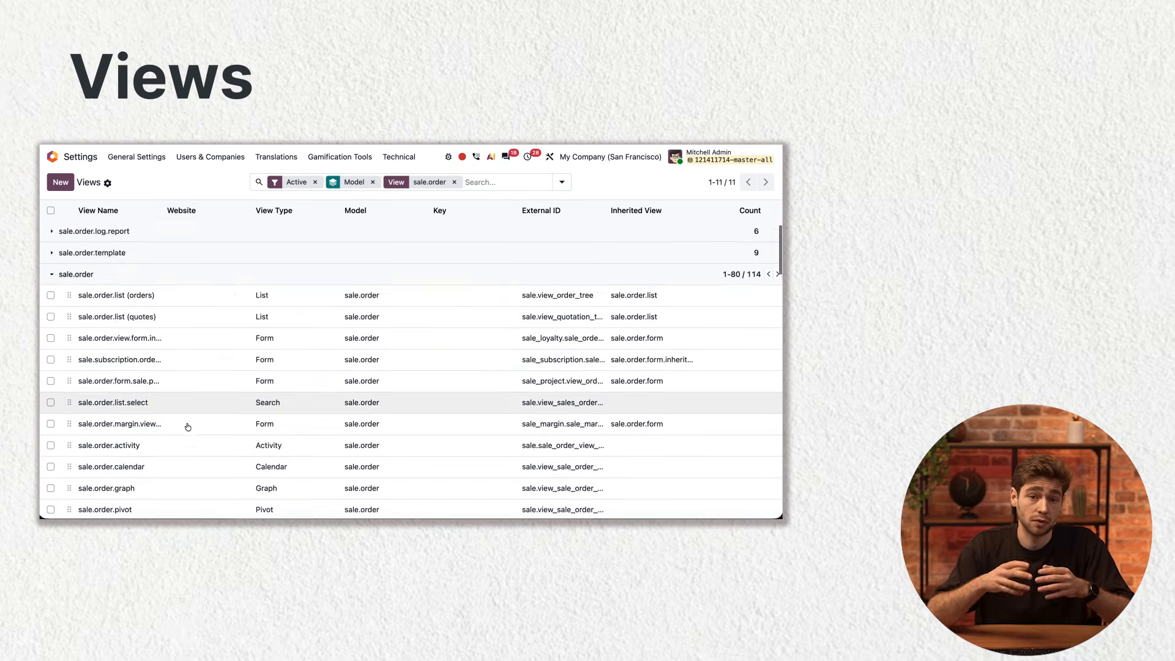
Look through the views listed in the sale.order group
scroll(188, 426, "down", 5)
scroll(296, 362, "down", 2)
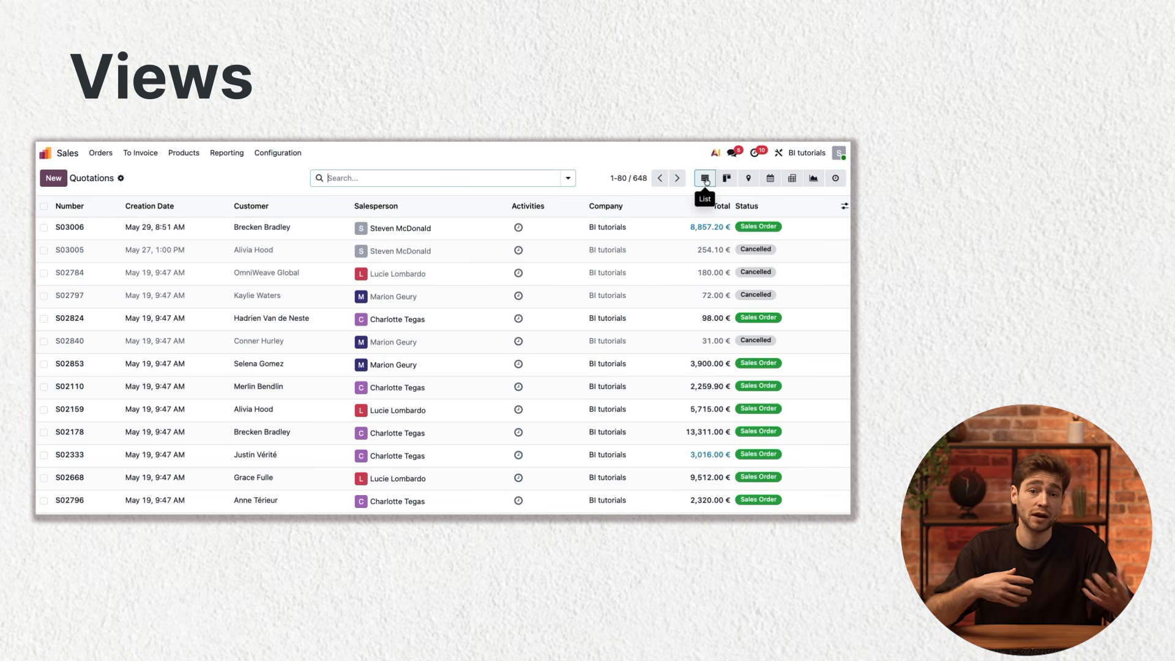
Show the quotations in pivot view, switch them to graph view and insert the graph into the Sales Analysis spreadsheet
left_click(791, 180)
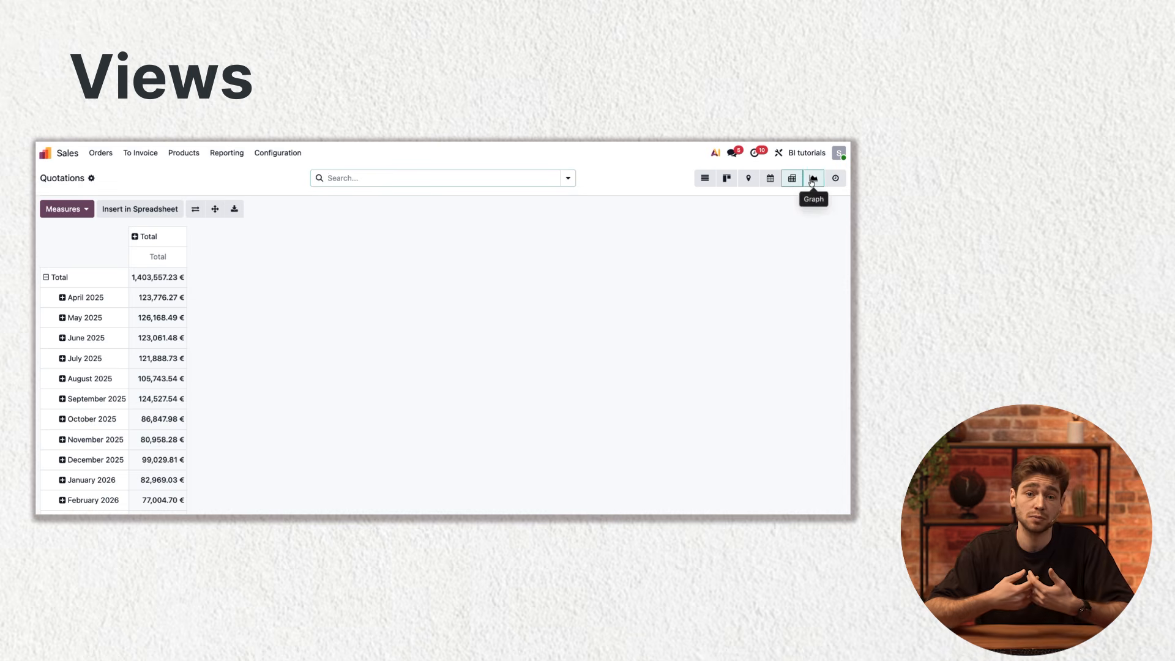
left_click(812, 180)
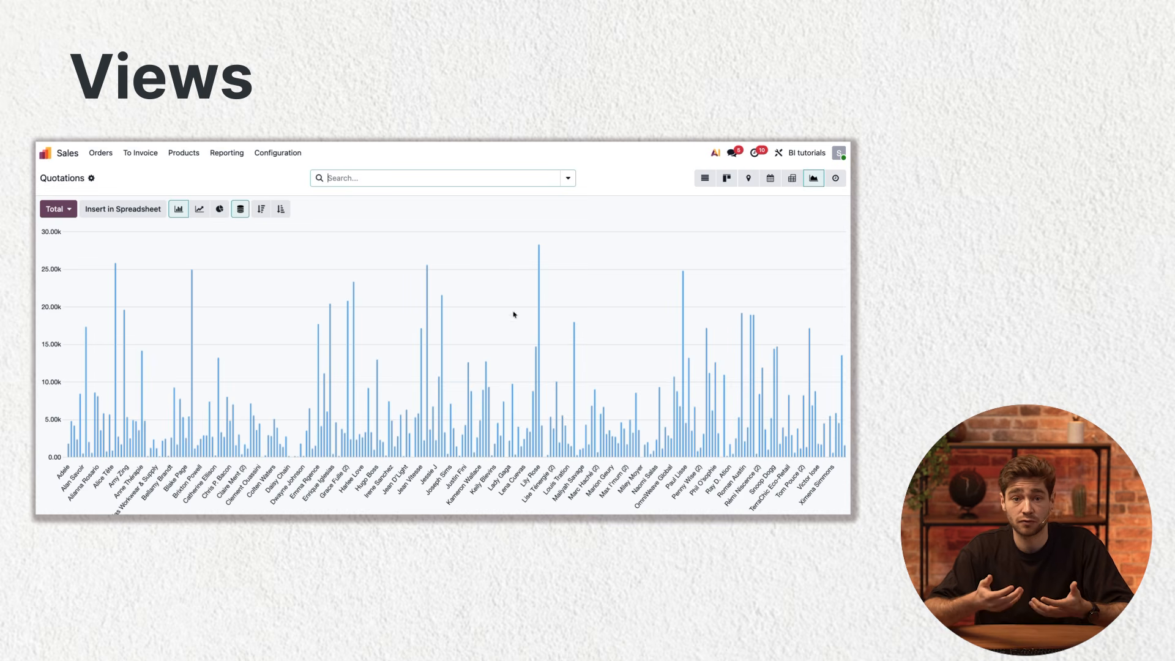
left_click(122, 210)
left_click(326, 313)
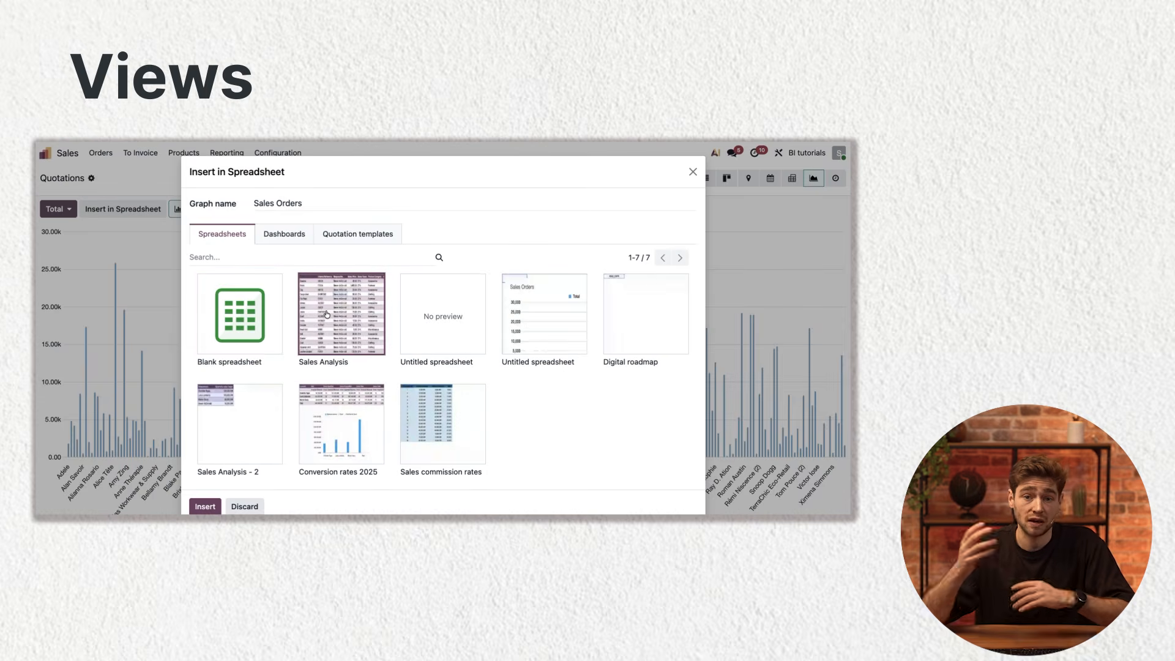
left_click(205, 506)
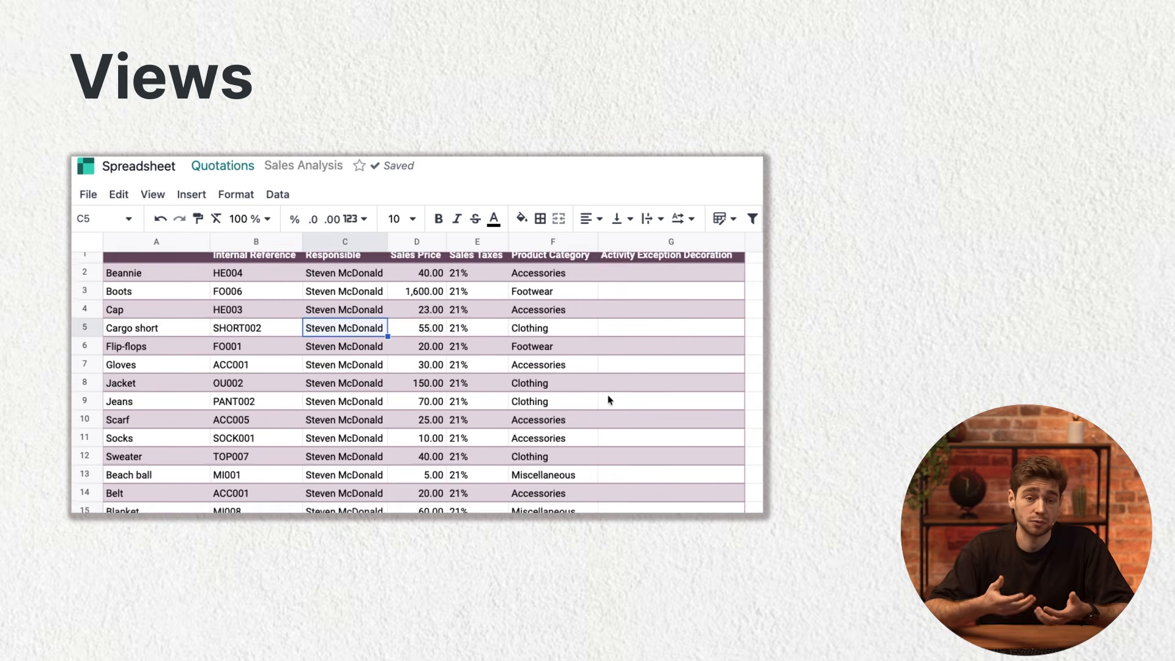
scroll(609, 397, "down", 2)
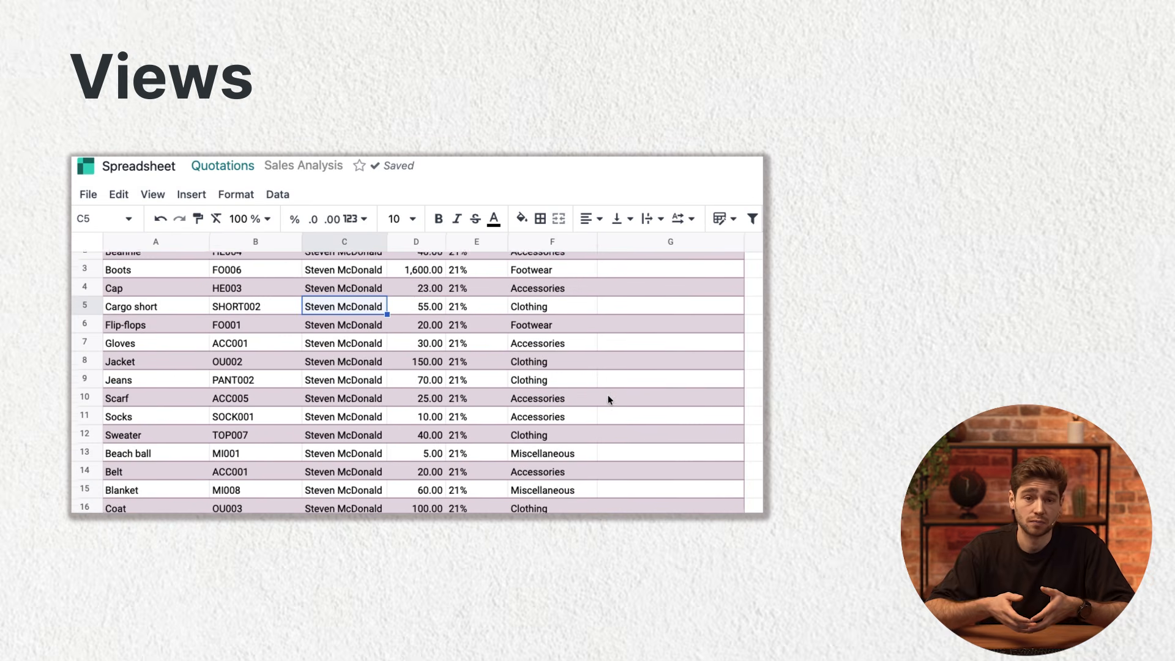
scroll(607, 396, "down", 2)
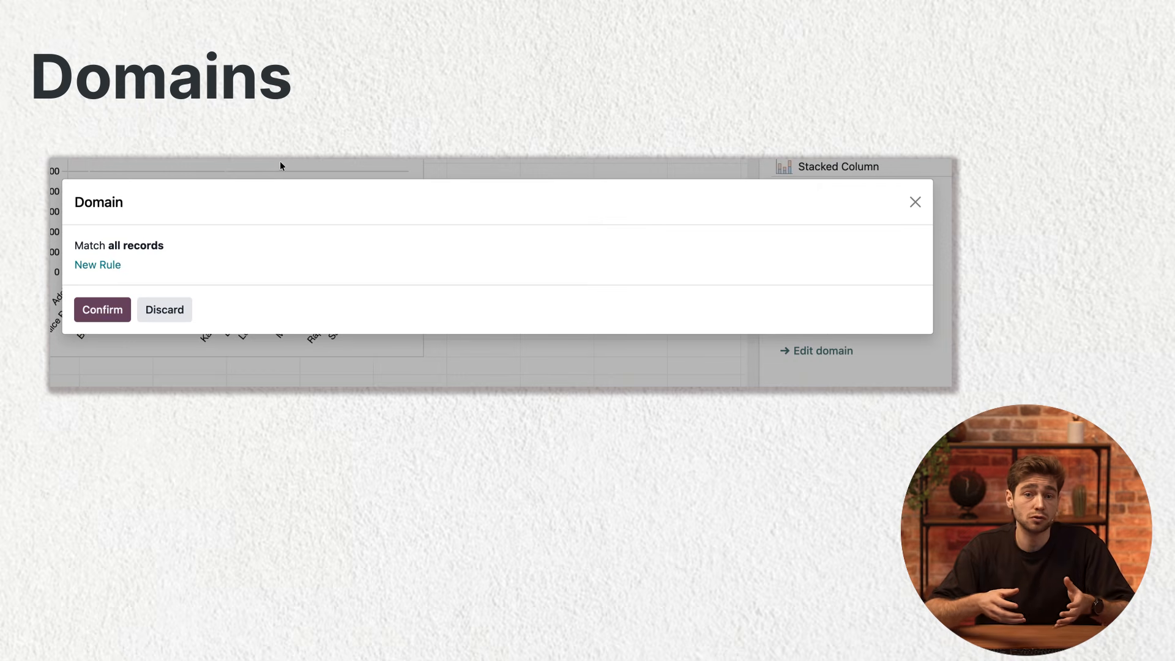
Add a rule on the Status field to the inserted chart's domain
left_click(97, 265)
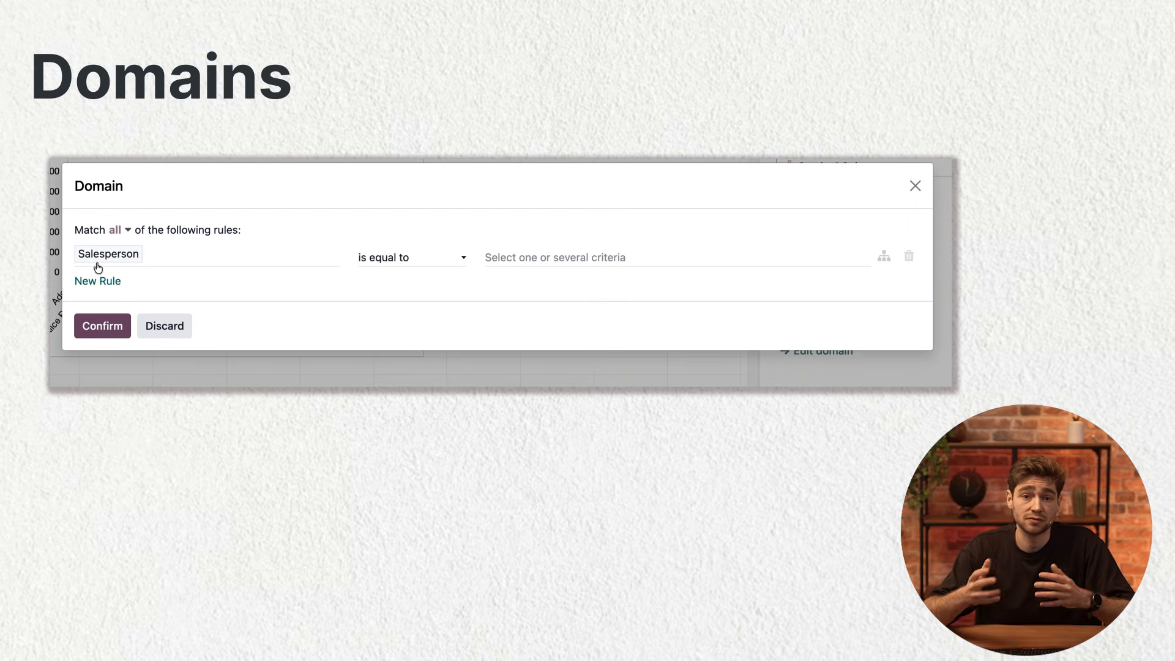
left_click(152, 257)
type("status")
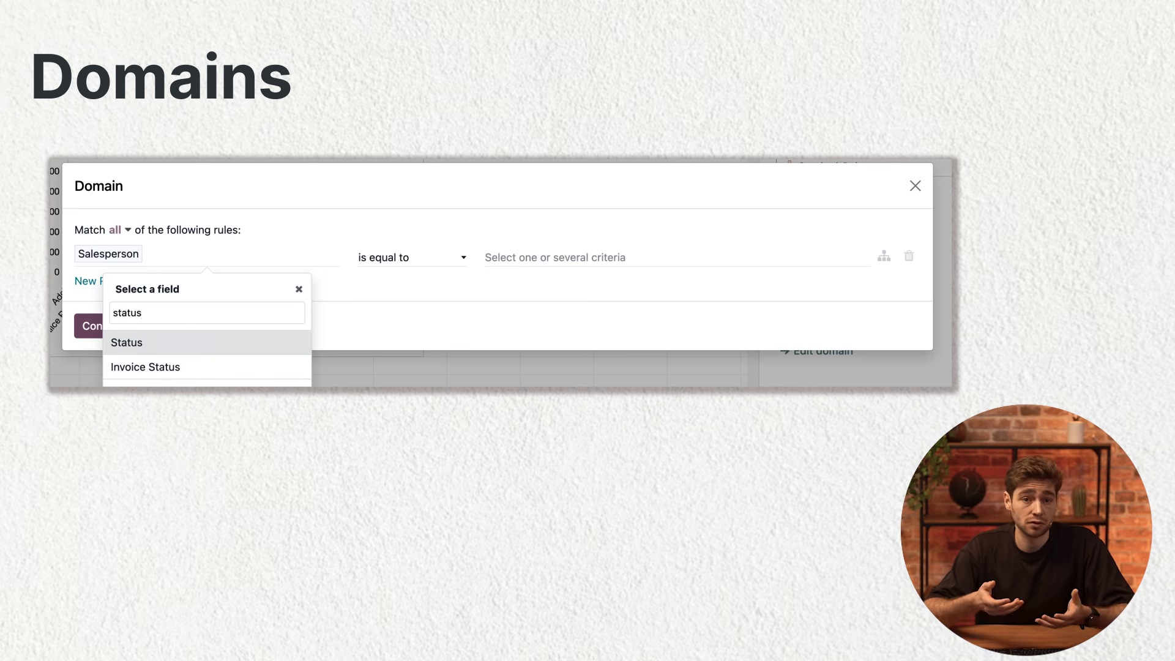
key("Return")
Set the Status rule to "is not in" with the values Quotation and Cancelled and apply the domain to the chart
left_click(400, 259)
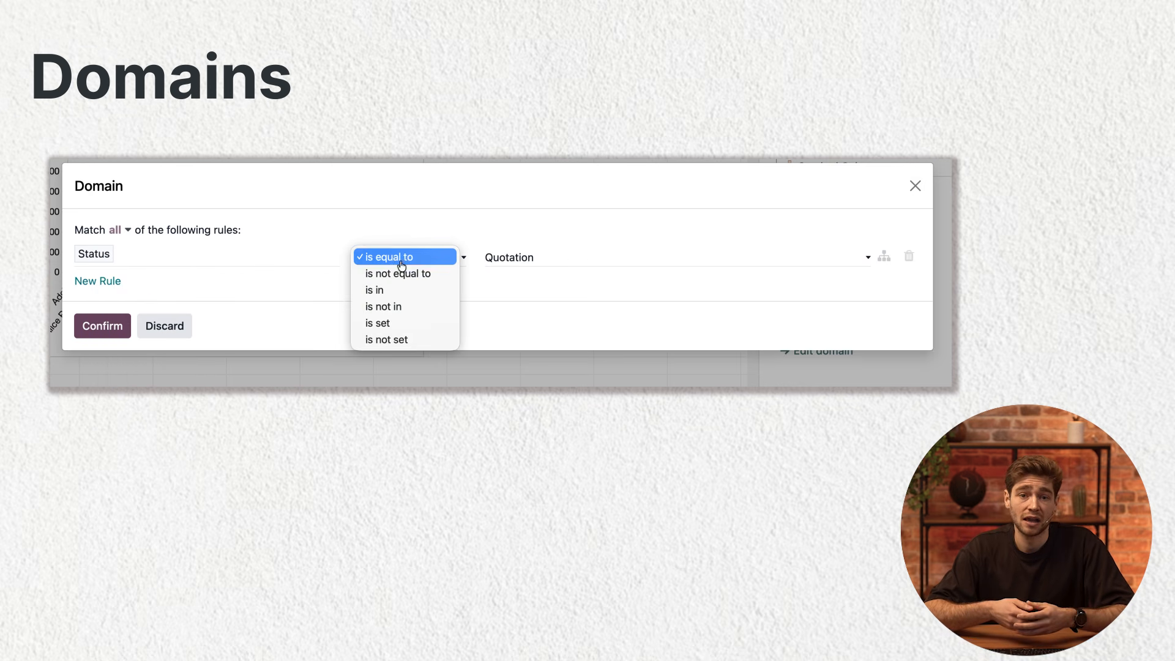
left_click(401, 307)
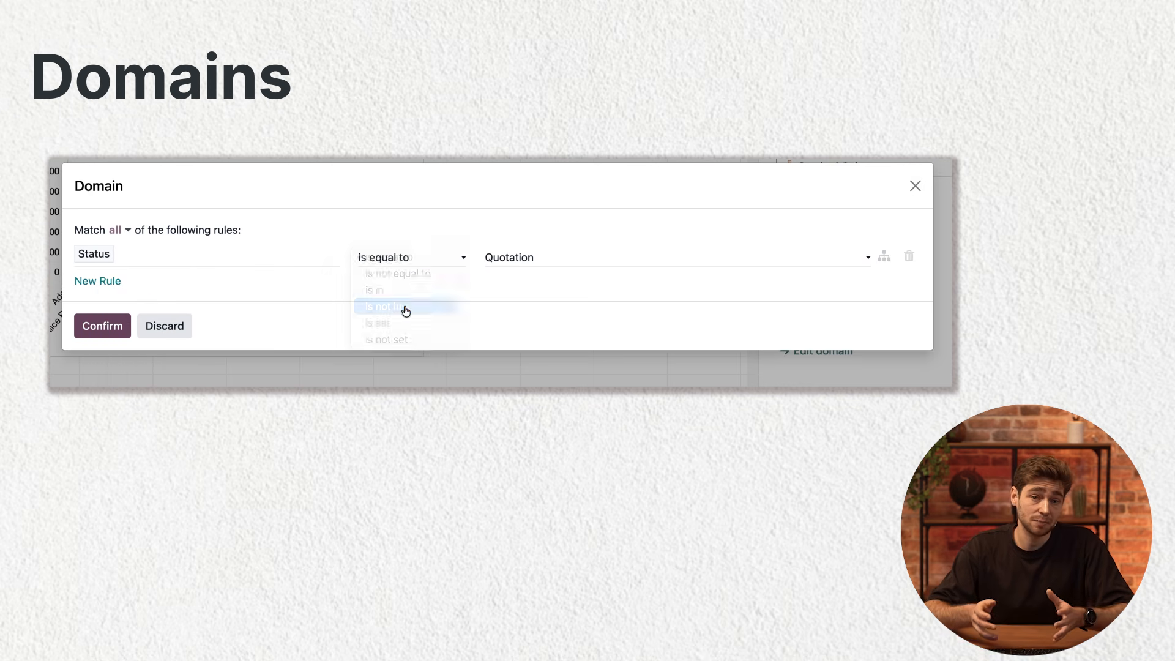
left_click(525, 261)
left_click(618, 259)
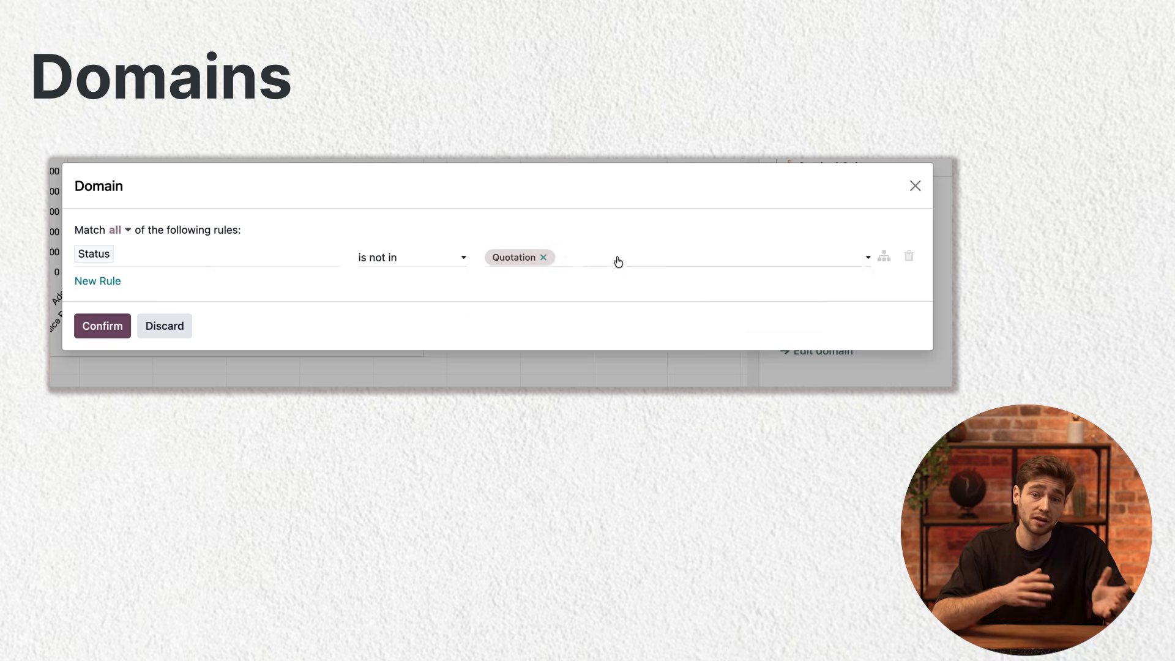
left_click(620, 262)
left_click(617, 308)
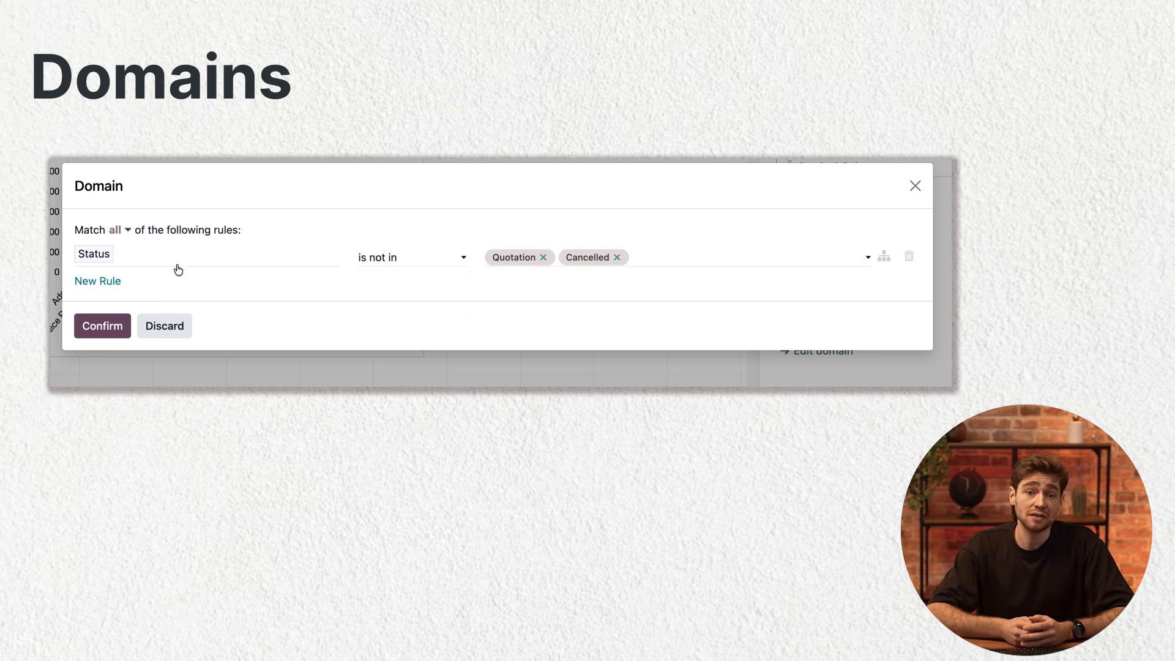
left_click(103, 327)
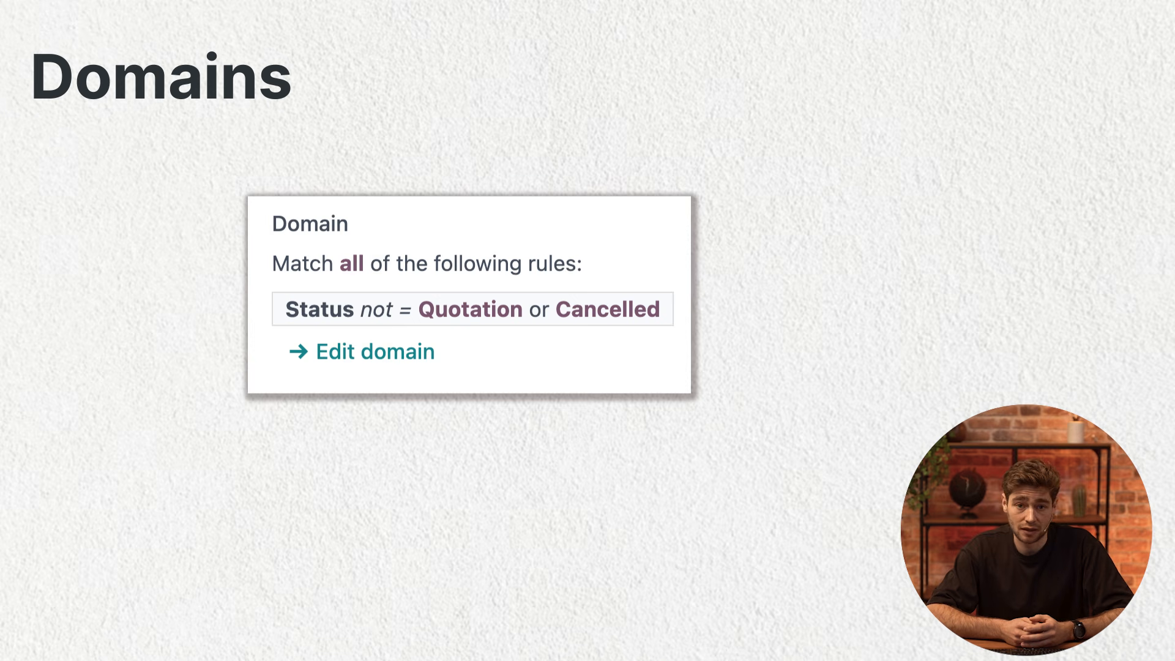